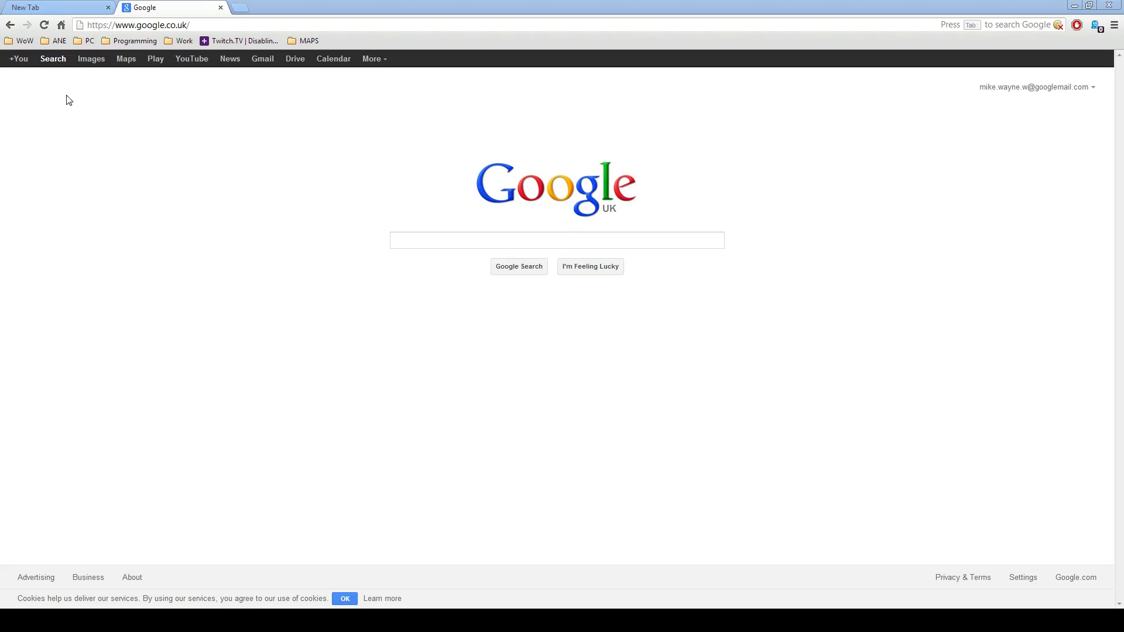
- Open Google Maps from the Maps link in the Google top bar in Chrome
click(129, 63)
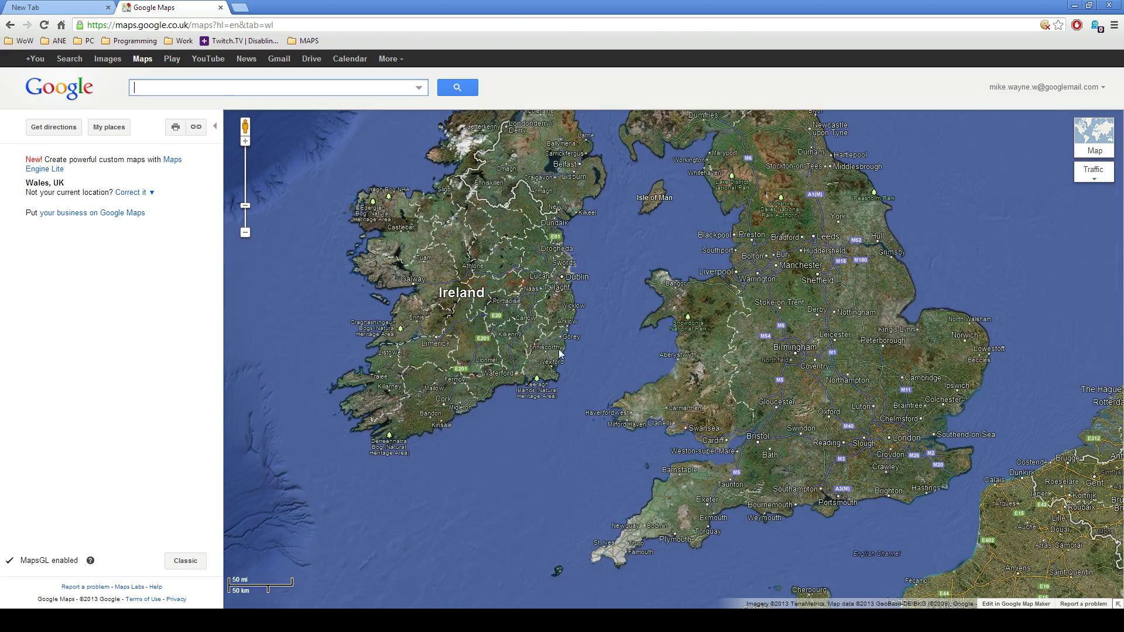
- Zoom the satellite map into Gowerton near Swansea and open Gowerton train station's place card
scroll(687, 428, up, 2)
scroll(685, 433, up, 3)
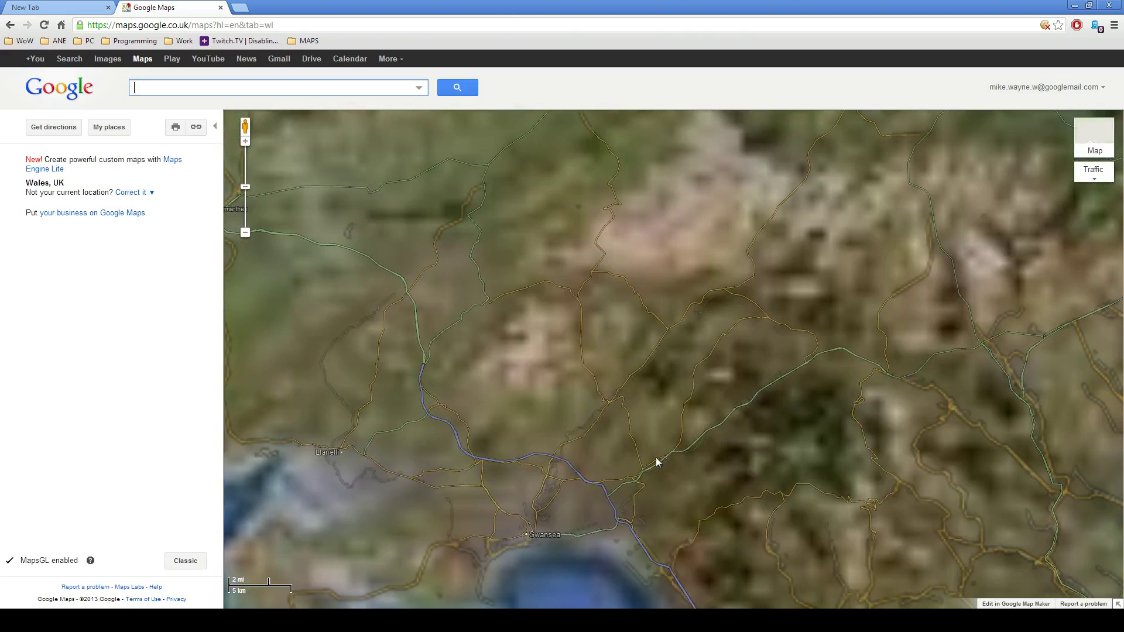
scroll(588, 471, up, 1)
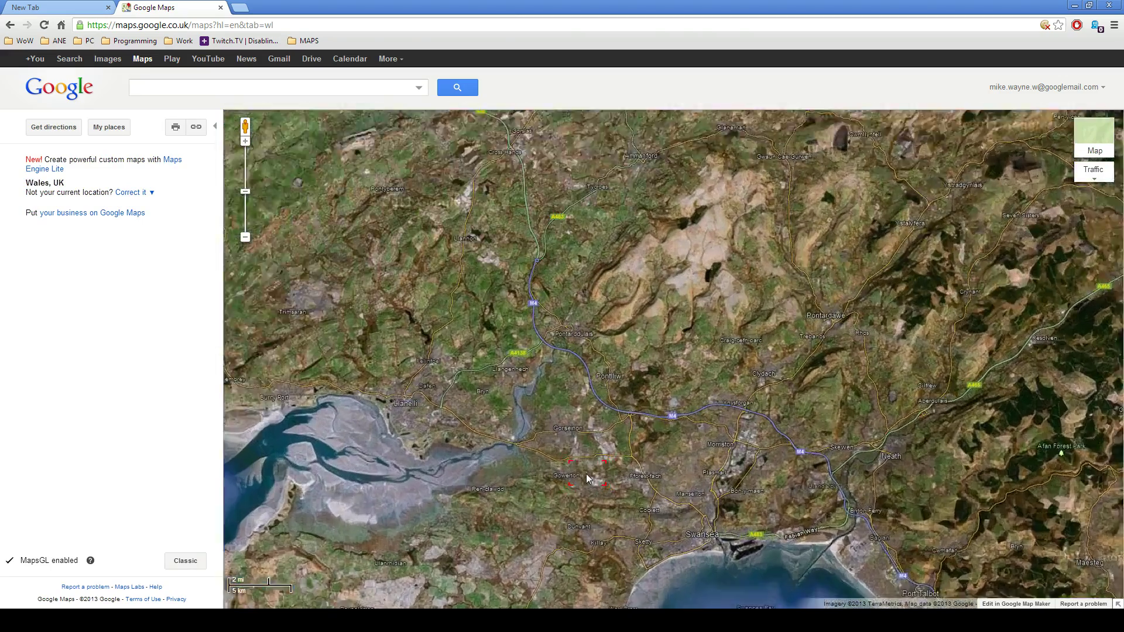
drag(571, 479, 582, 434)
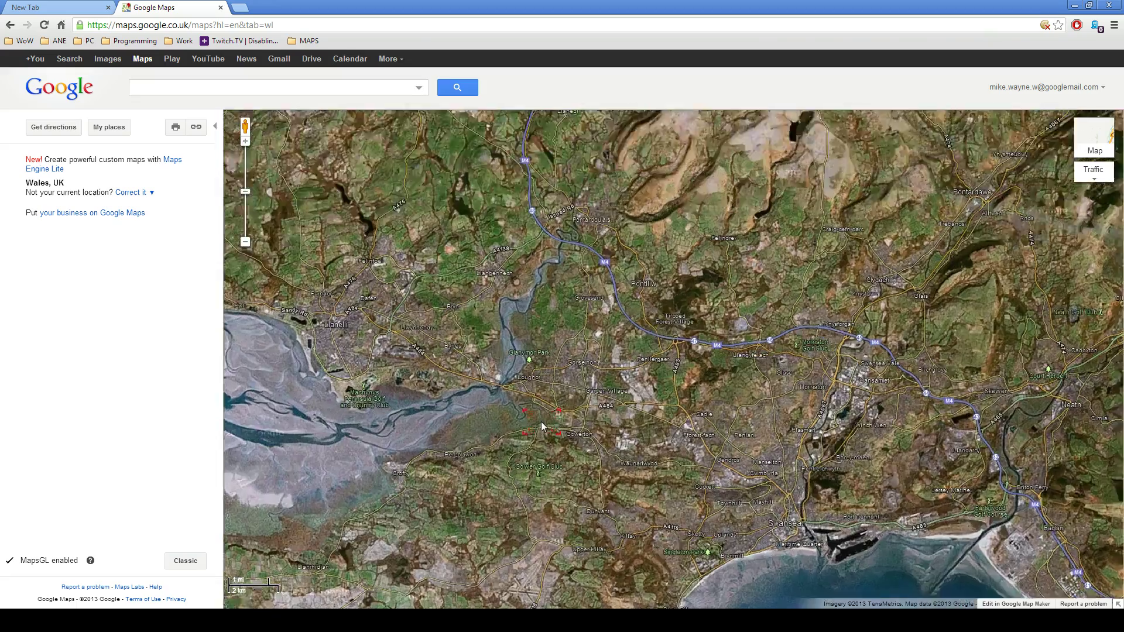
scroll(541, 422, up, 1)
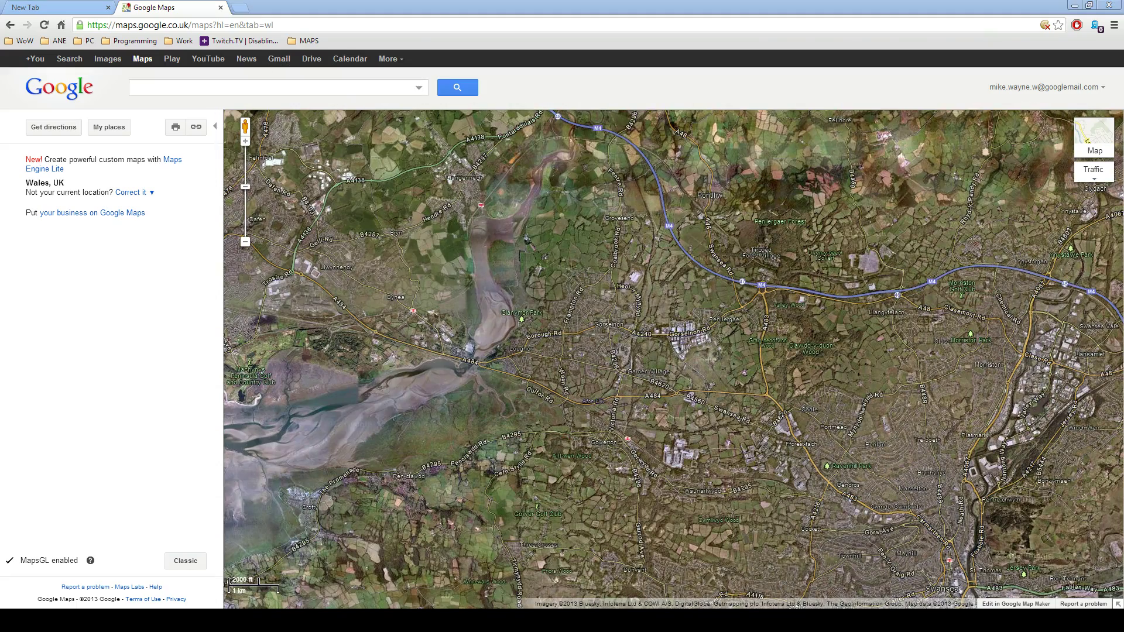
drag(571, 506, 621, 502)
scroll(680, 479, up, 1)
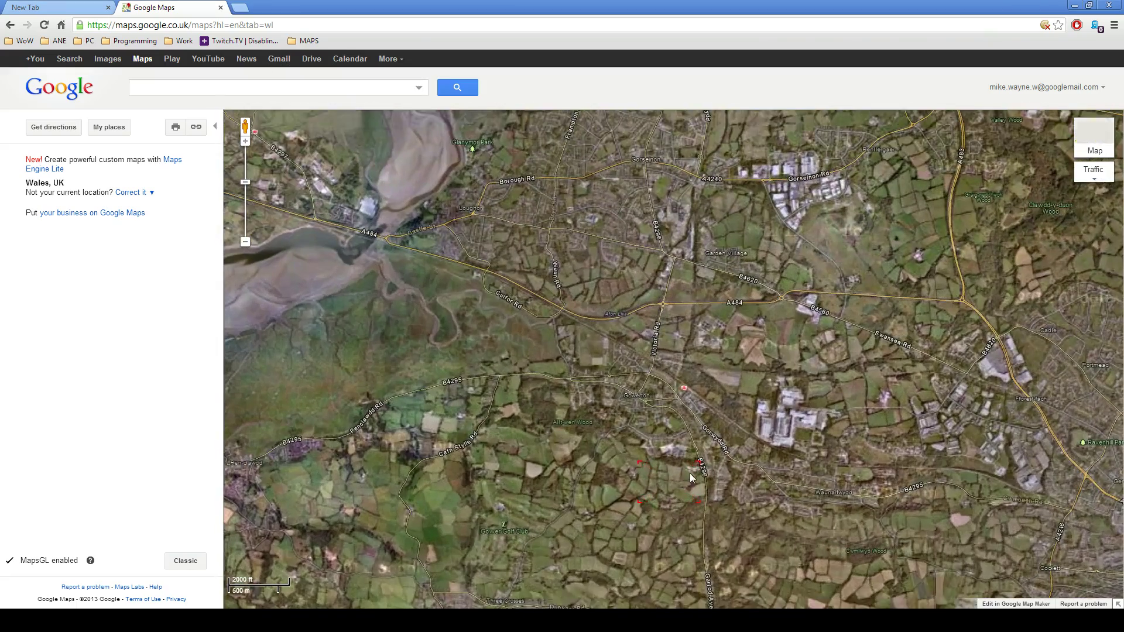
drag(641, 424, 574, 461)
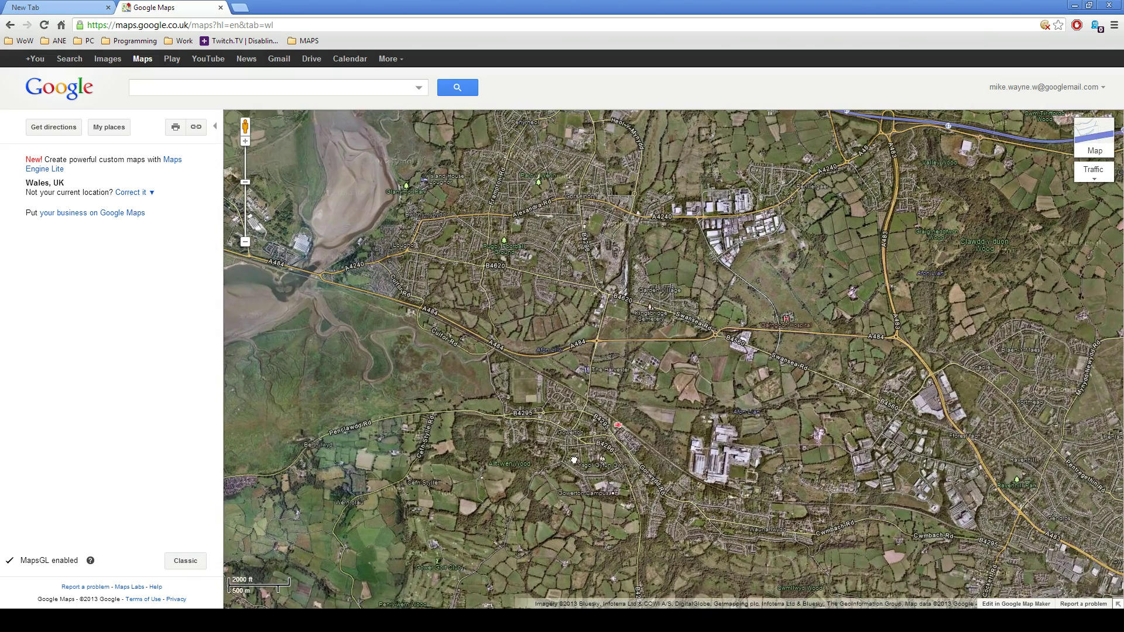
click(621, 427)
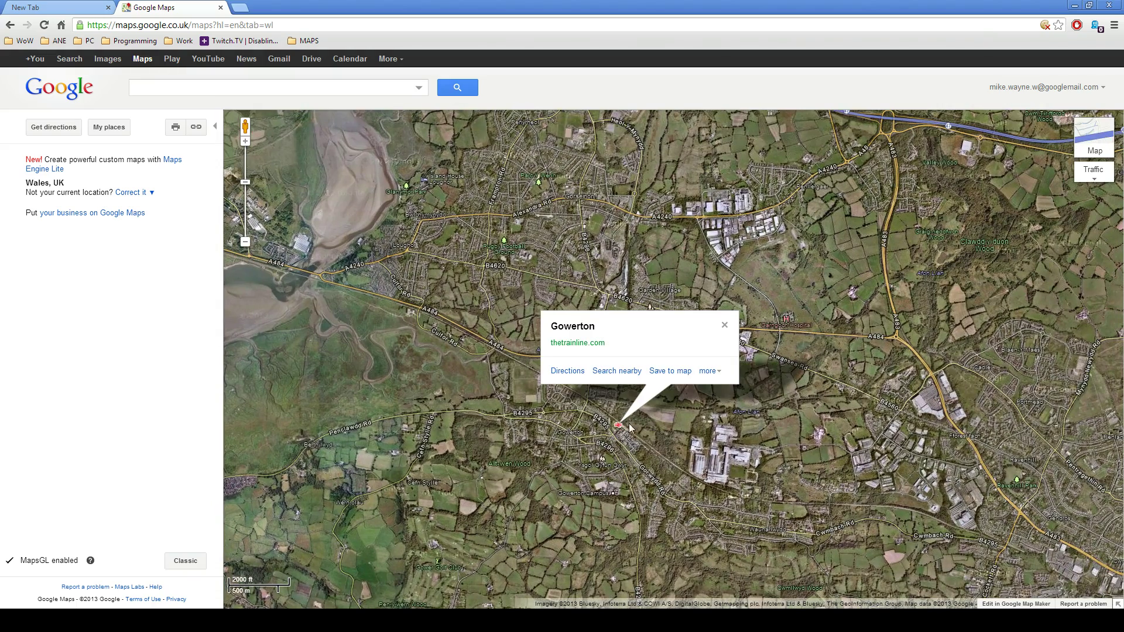
- Save Gowerton station to a newly created custom map using 'Create a new map...'
click(659, 372)
click(610, 369)
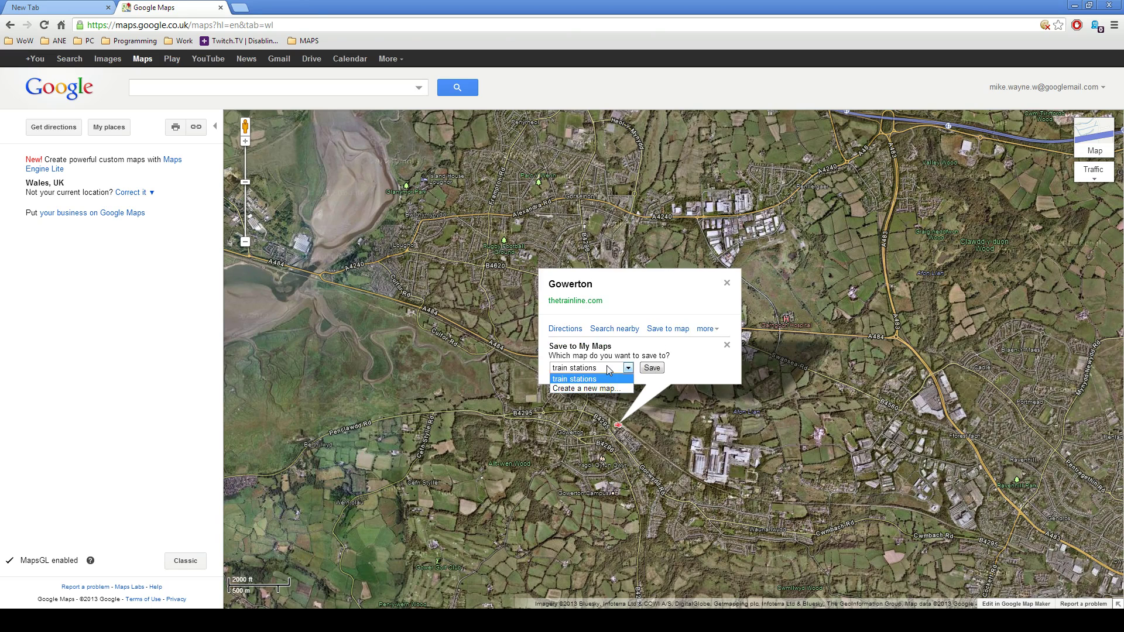
click(579, 388)
click(652, 368)
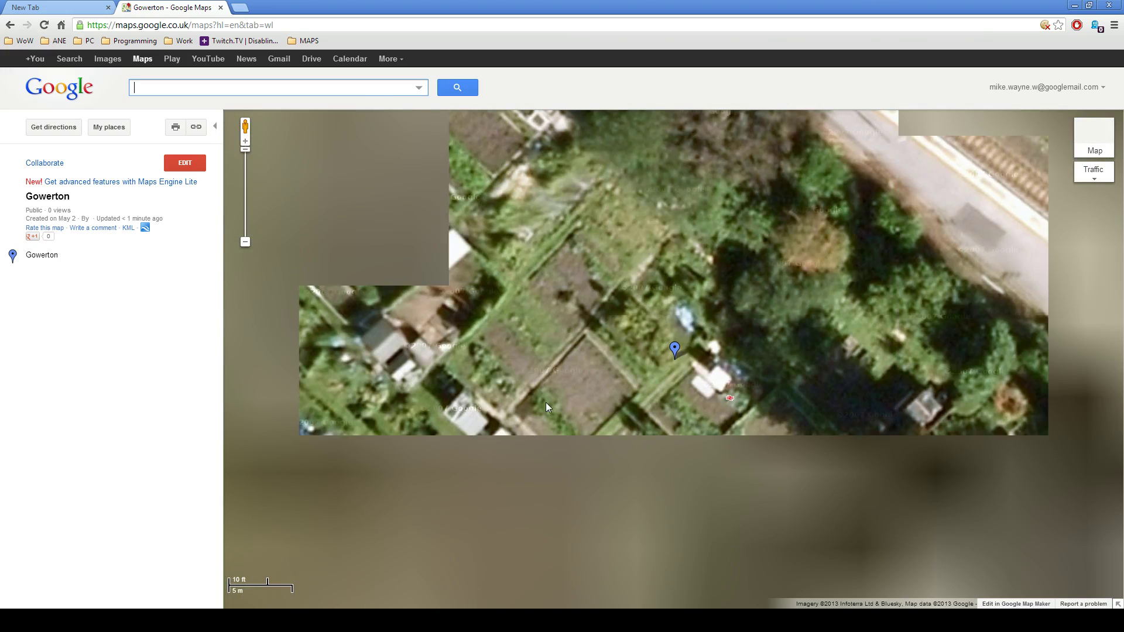
click(191, 162)
- Replace the map title 'Gowerton' with 'trainstations 2' and save the details
drag(89, 212, 7, 211)
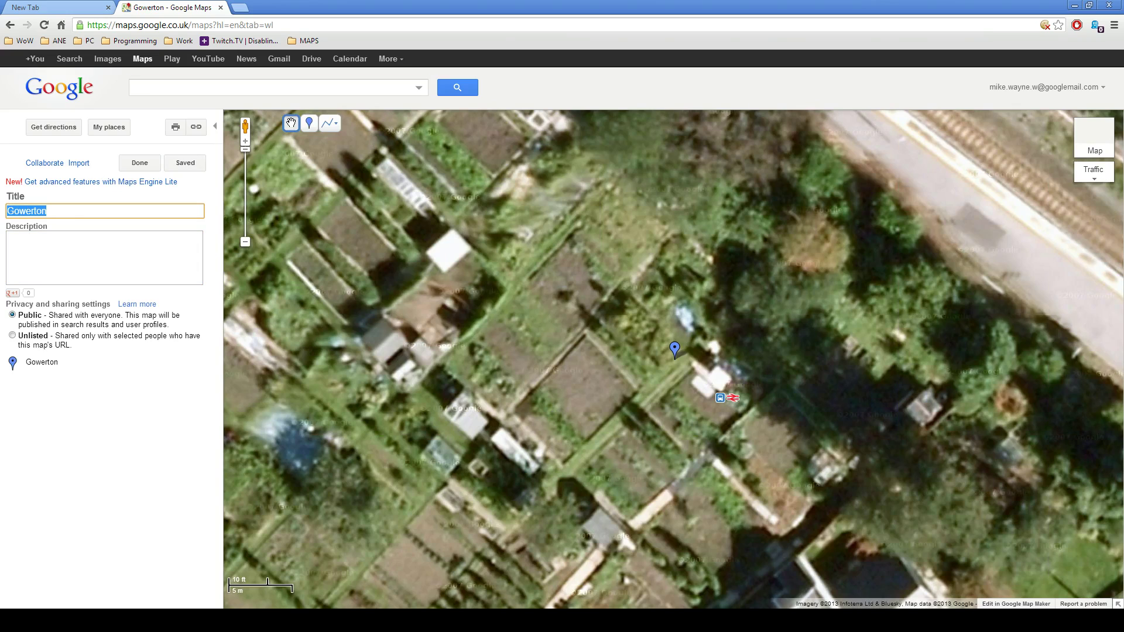
text(trainstations 2)
click(197, 161)
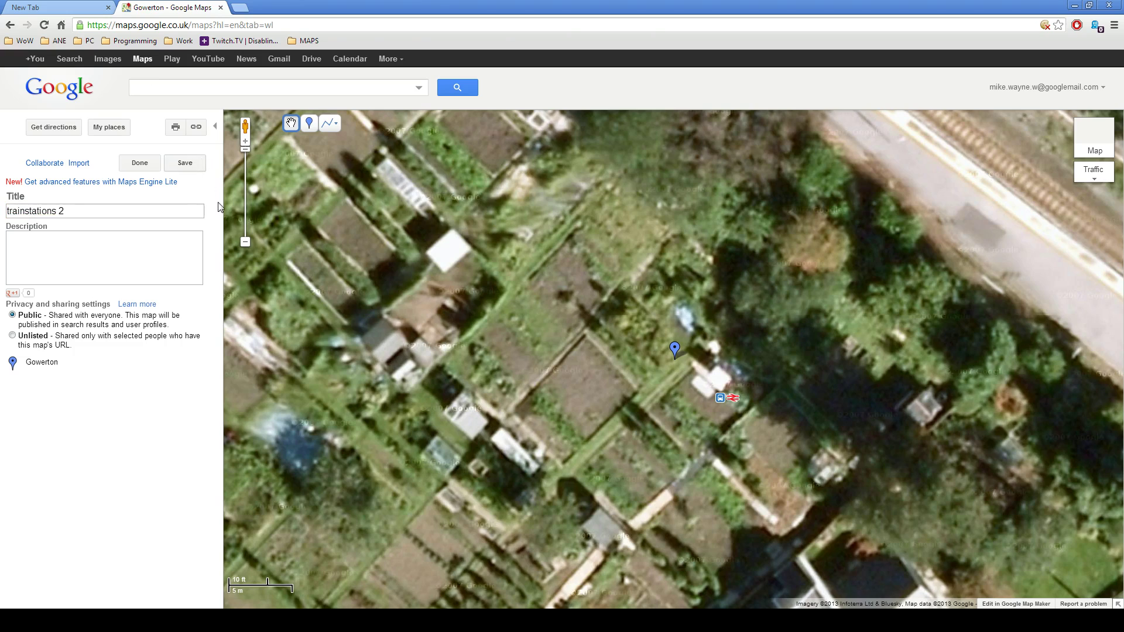
click(139, 163)
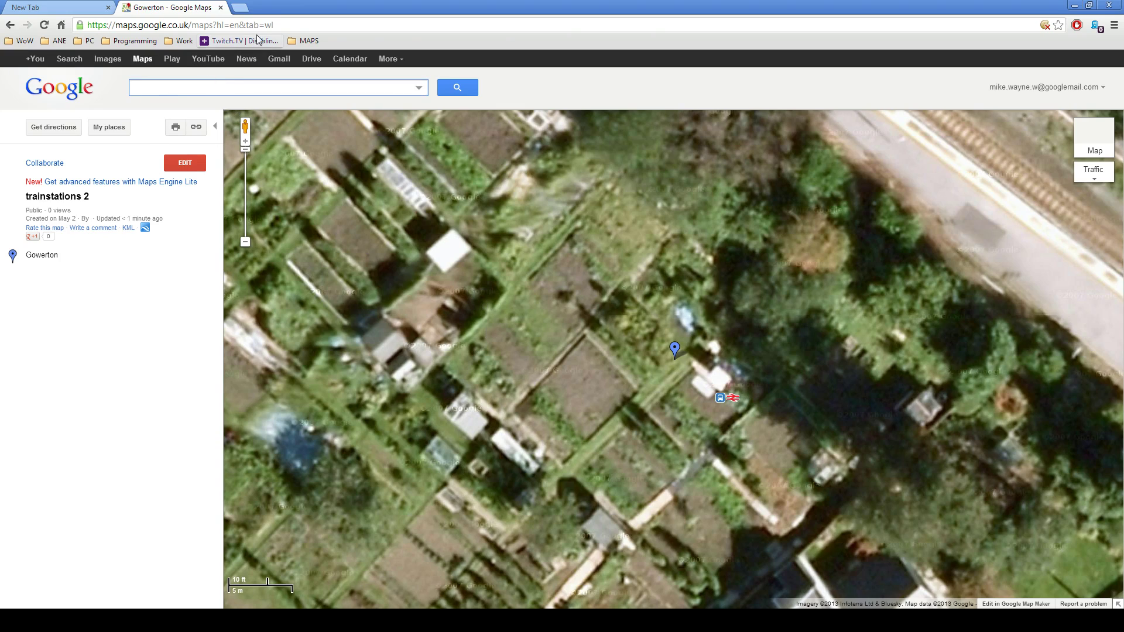
click(303, 24)
- Reload Google Maps and zoom into Swansea's marina and docks
key(Return)
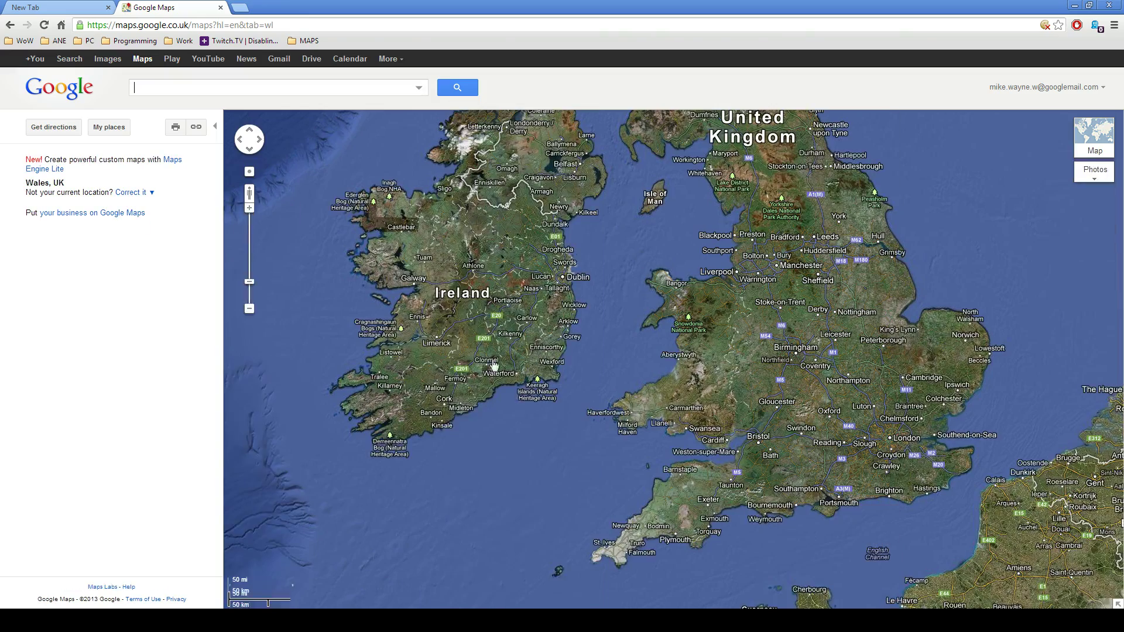
scroll(674, 410, up, 4)
scroll(673, 409, up, 4)
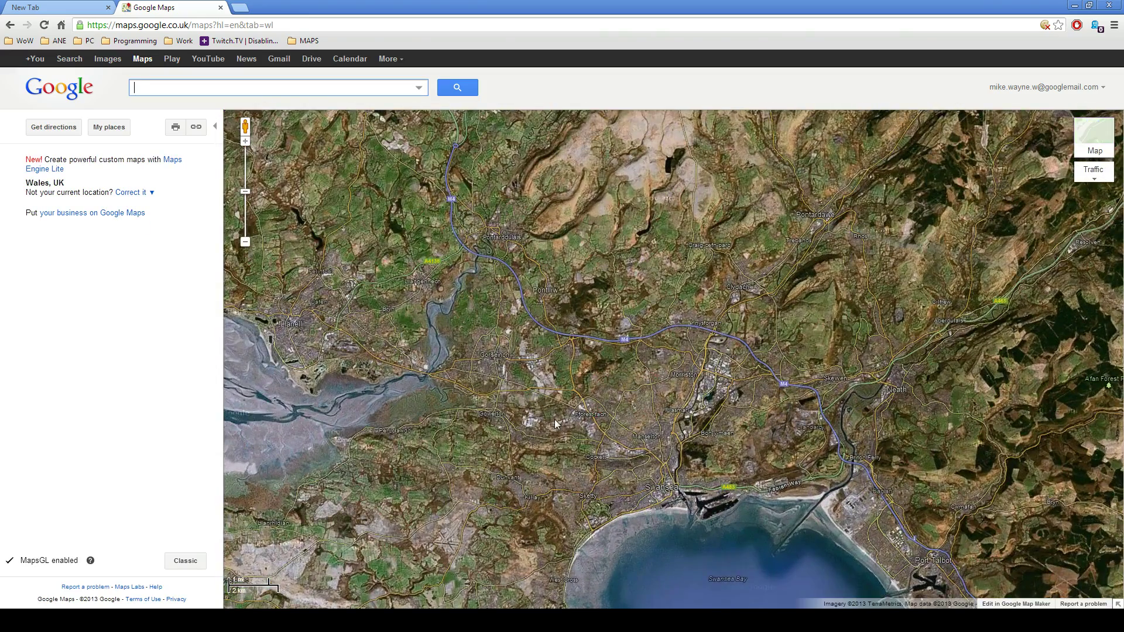
drag(651, 452, 531, 376)
scroll(531, 377, up, 1)
scroll(533, 379, up, 2)
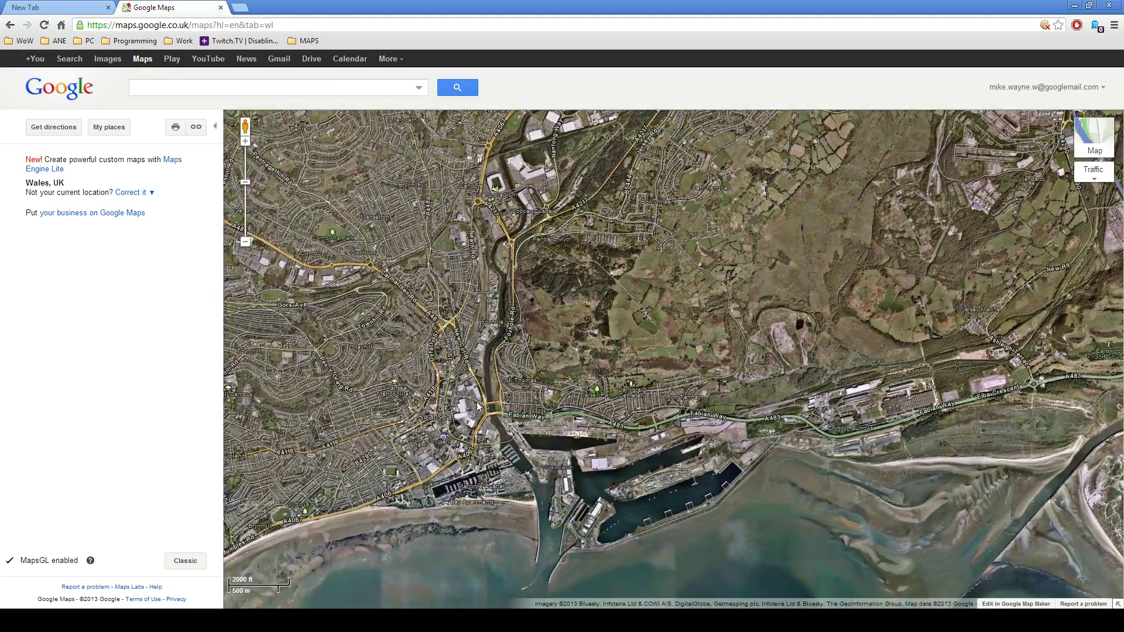
scroll(442, 367, up, 2)
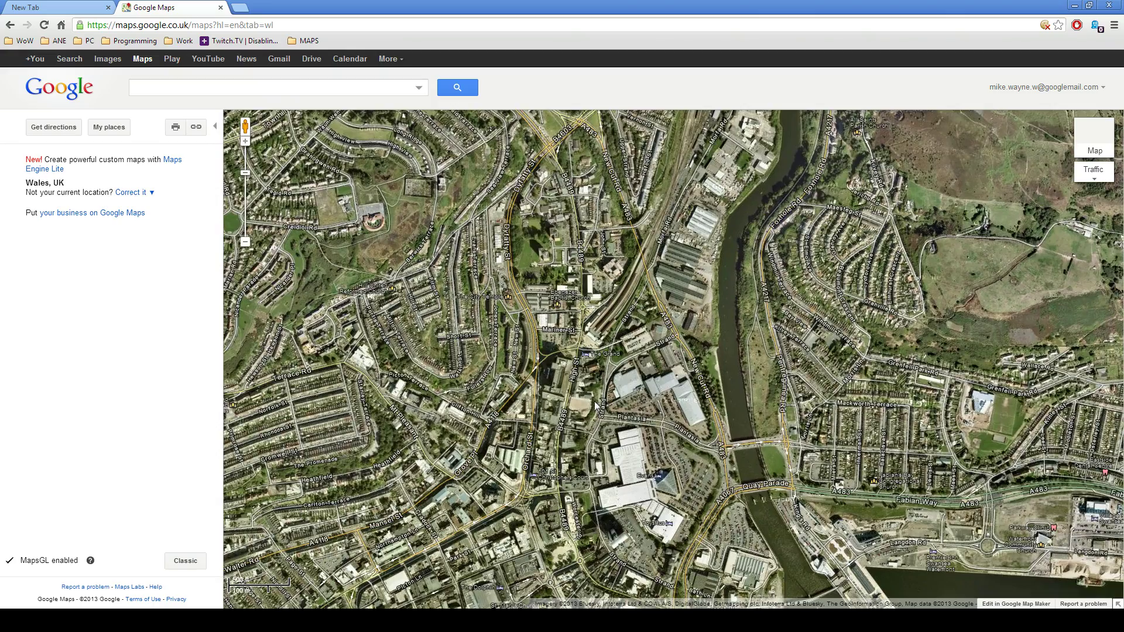
drag(596, 404, 571, 358)
- Pan around Swansea city centre and settle back on the river and docks
scroll(551, 397, up, 2)
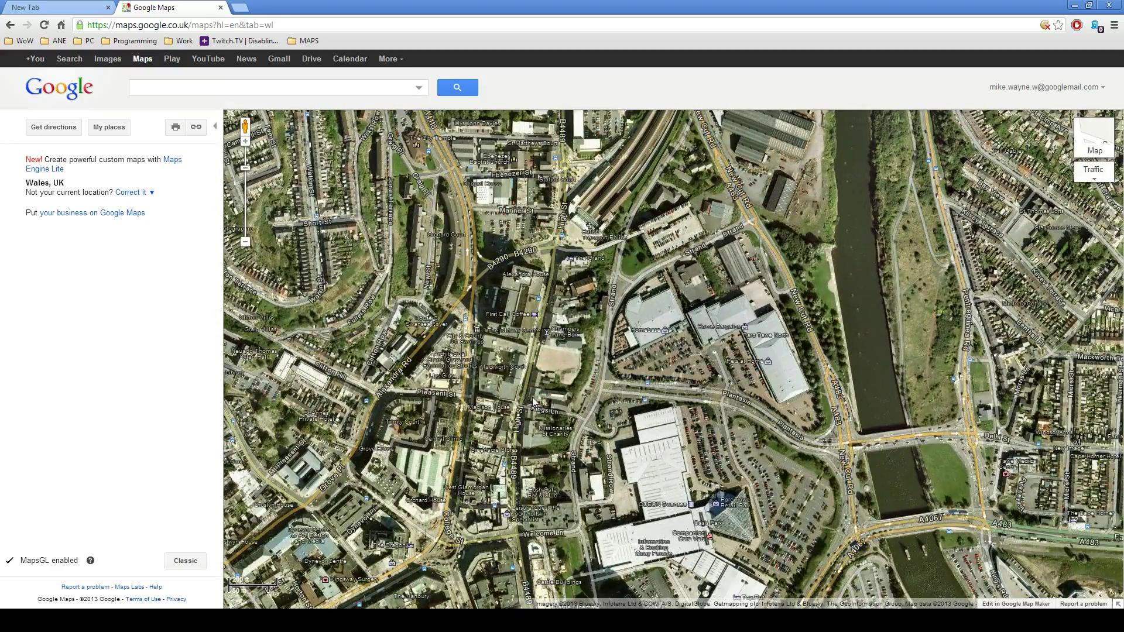
drag(531, 369, 587, 273)
drag(596, 490, 564, 301)
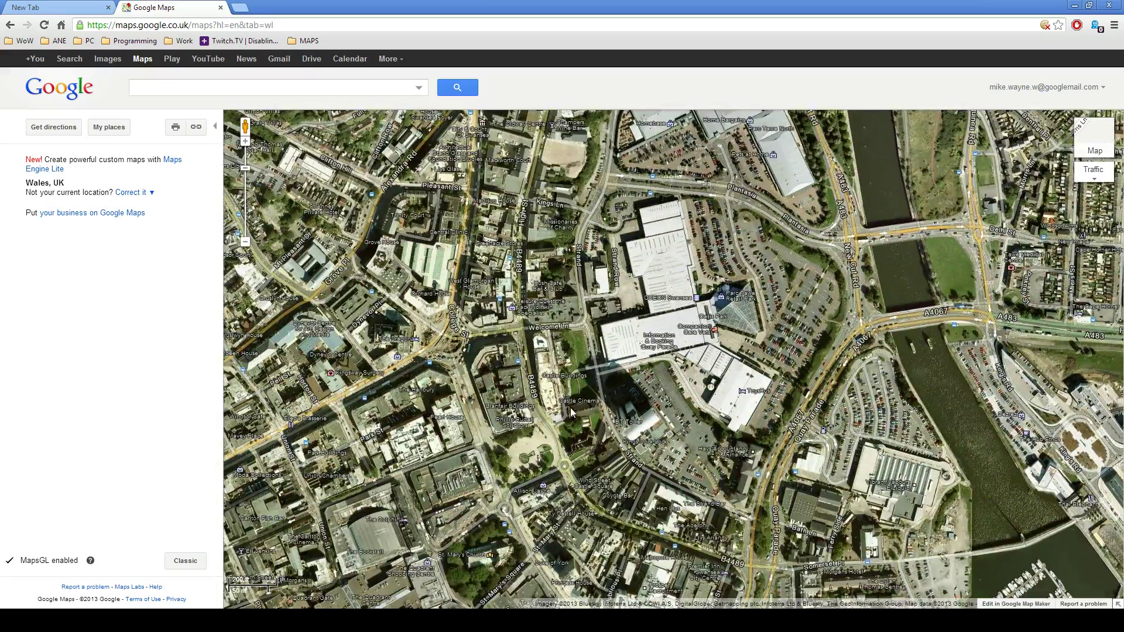
drag(571, 406, 613, 198)
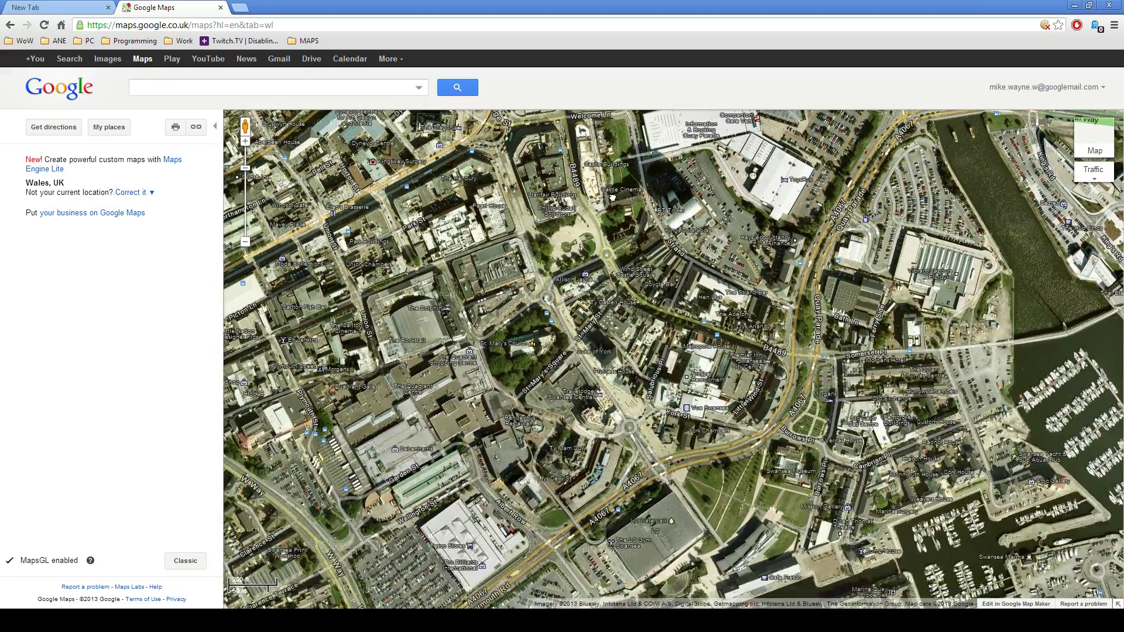
scroll(616, 239, down, 1)
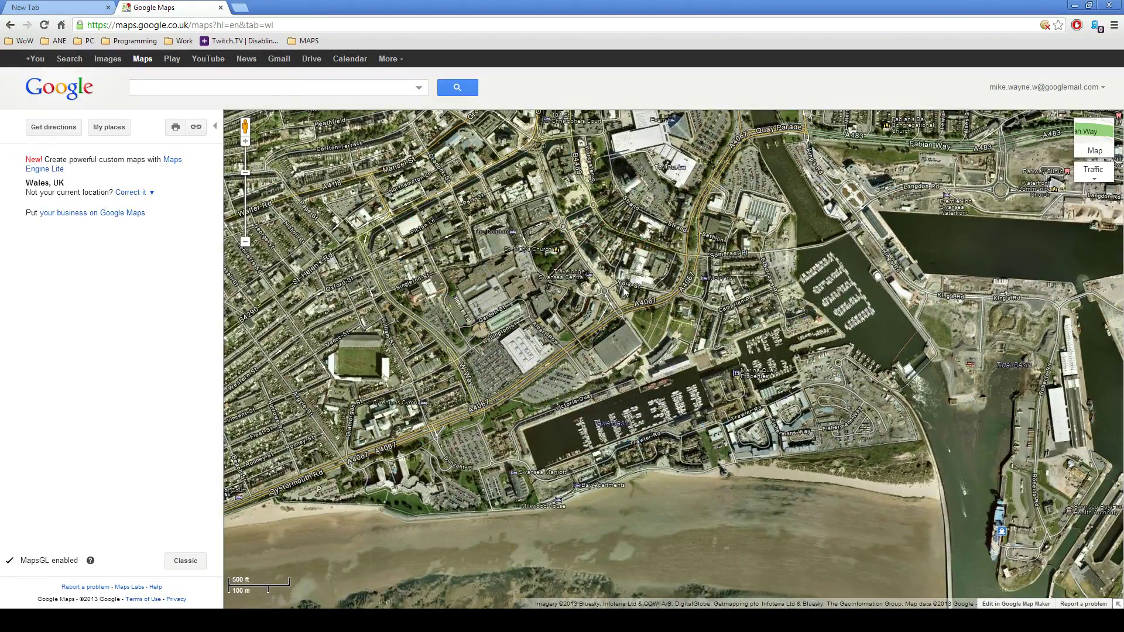
drag(624, 292, 628, 405)
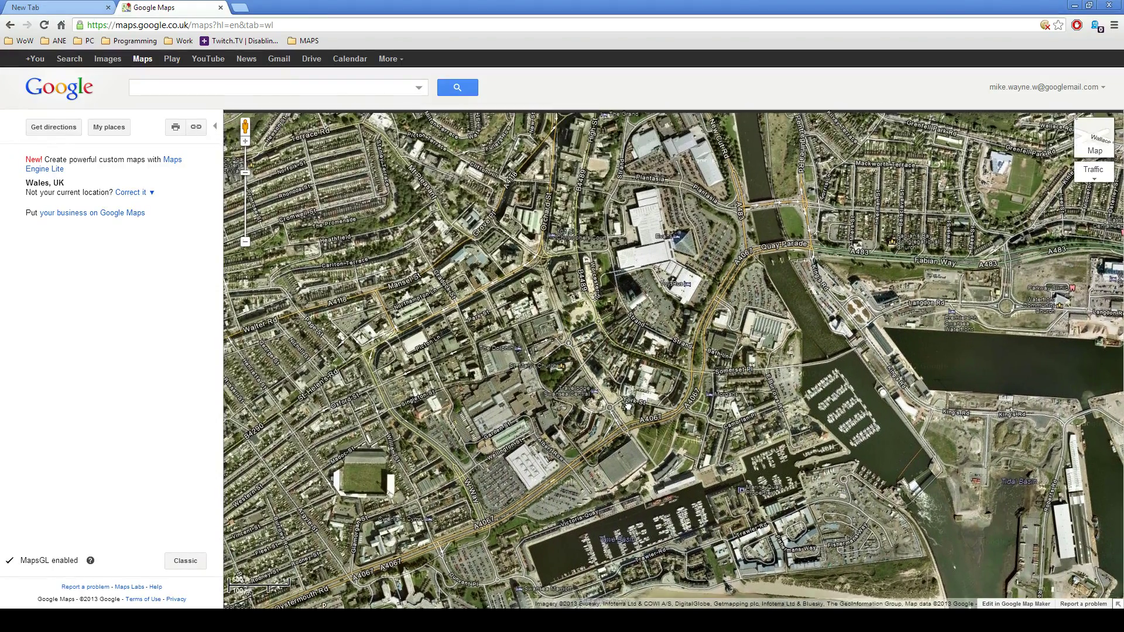
click(356, 88)
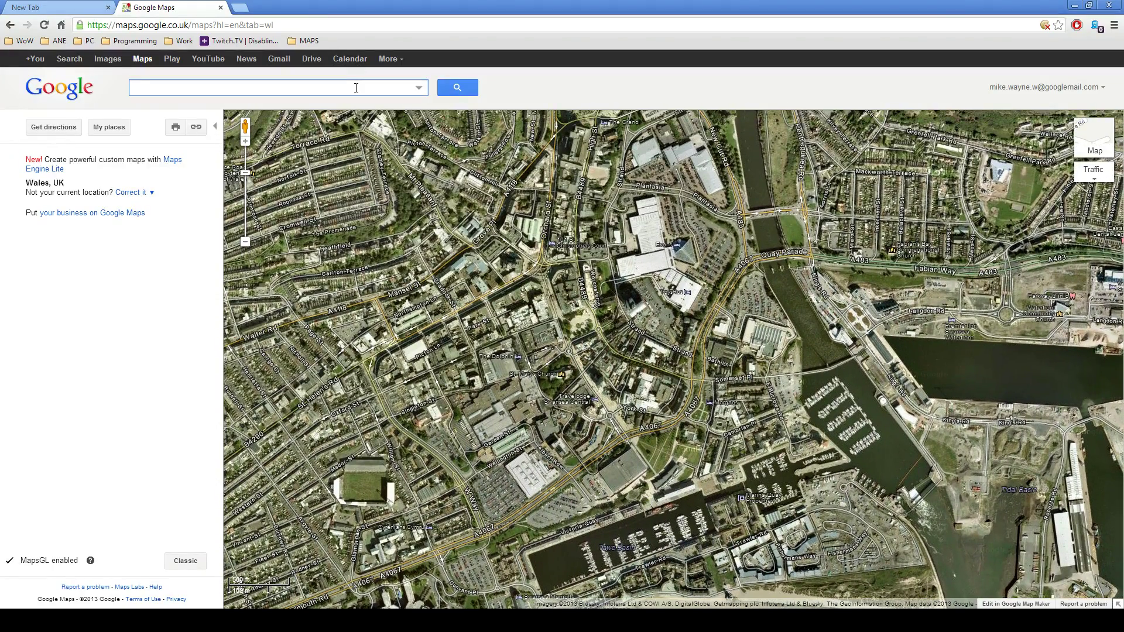
- Search for 'trainstation' and open Bynea station from the results
text(trainstation)
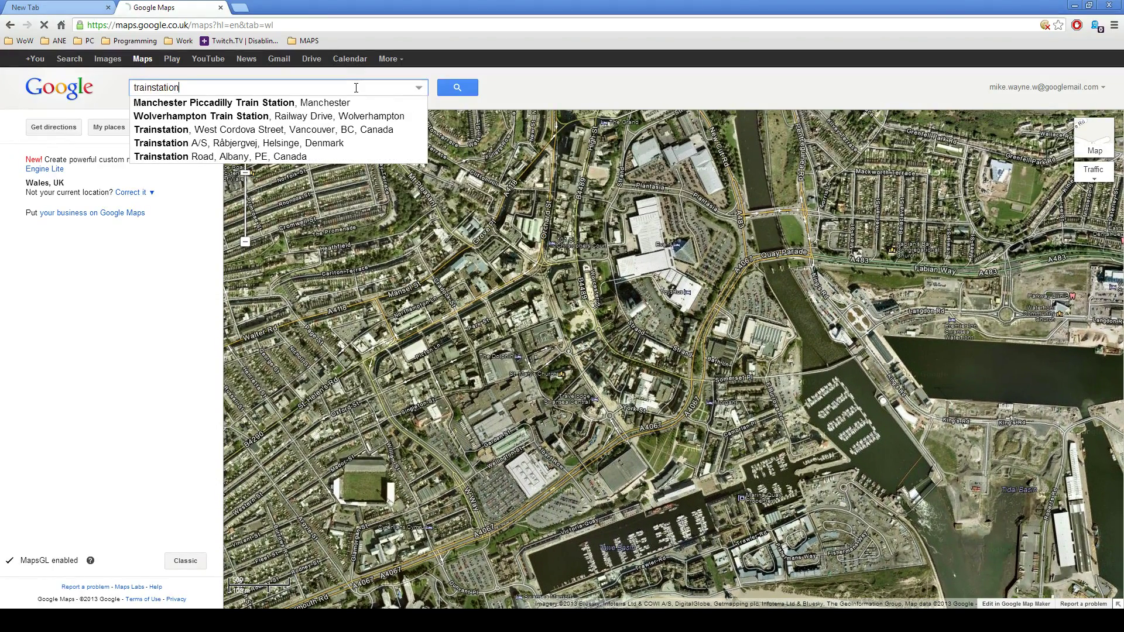
click(458, 87)
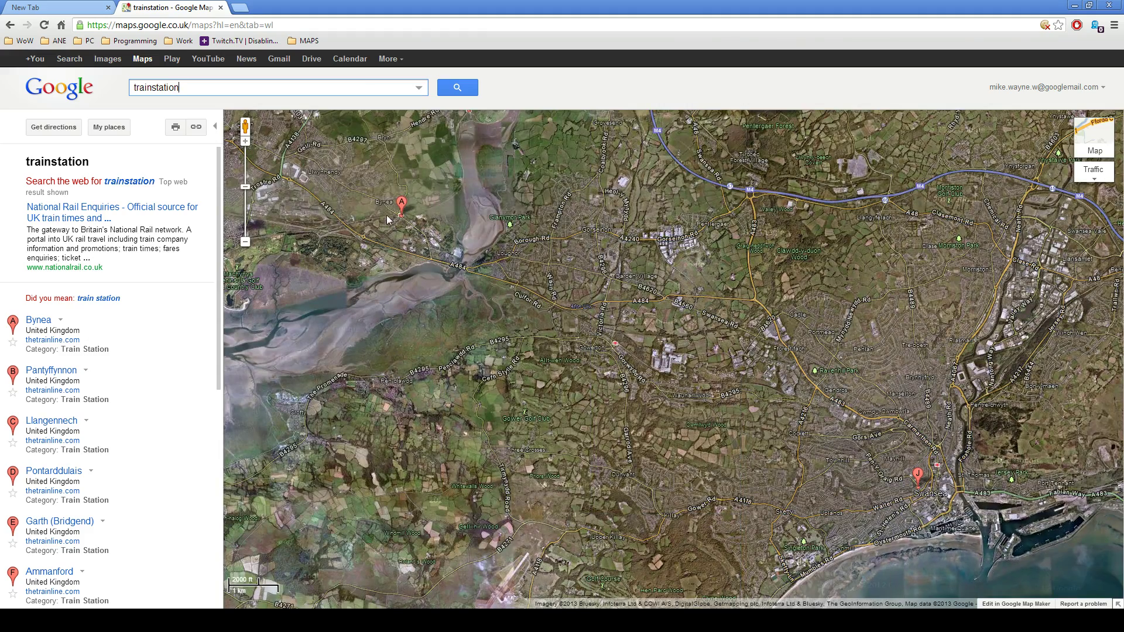
scroll(398, 217, up, 1)
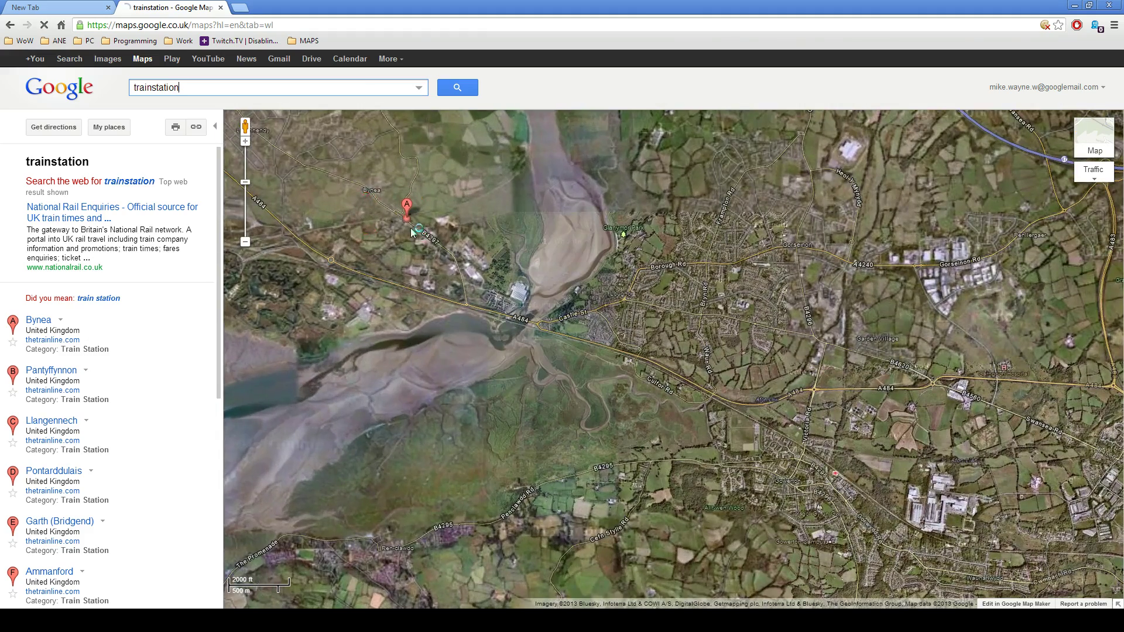
click(403, 220)
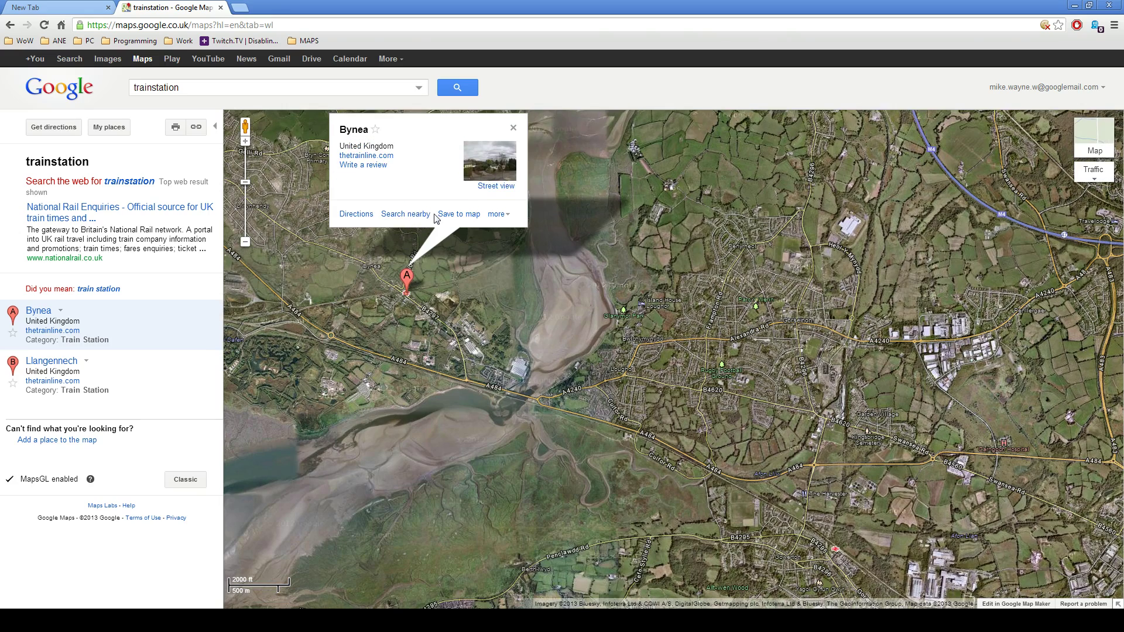
- Save Bynea station to trainstations 2 and move the map east over Swansea centre
click(457, 214)
click(440, 253)
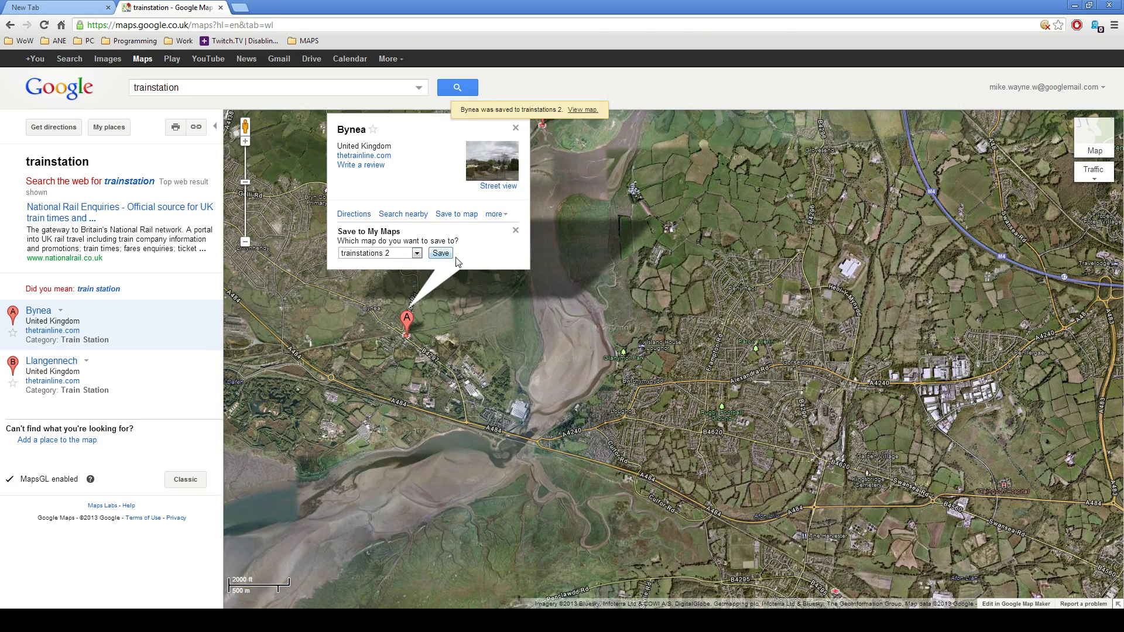
drag(854, 484, 483, 265)
drag(754, 508, 421, 164)
drag(764, 319, 551, 388)
scroll(551, 389, up, 2)
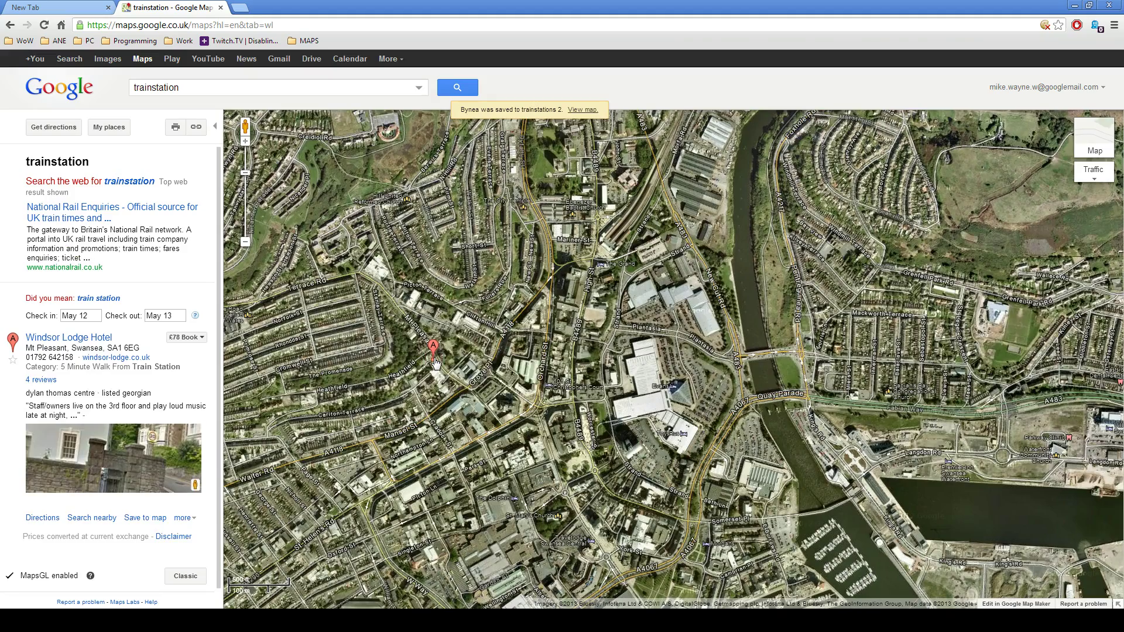
mouse_move(435, 363)
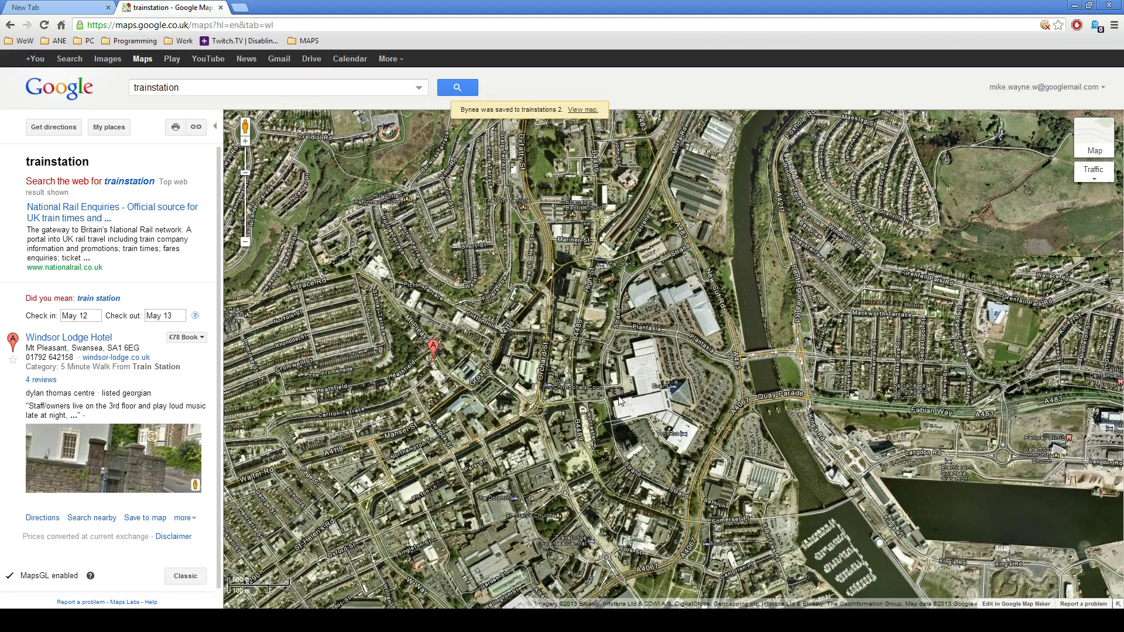
drag(642, 433, 625, 413)
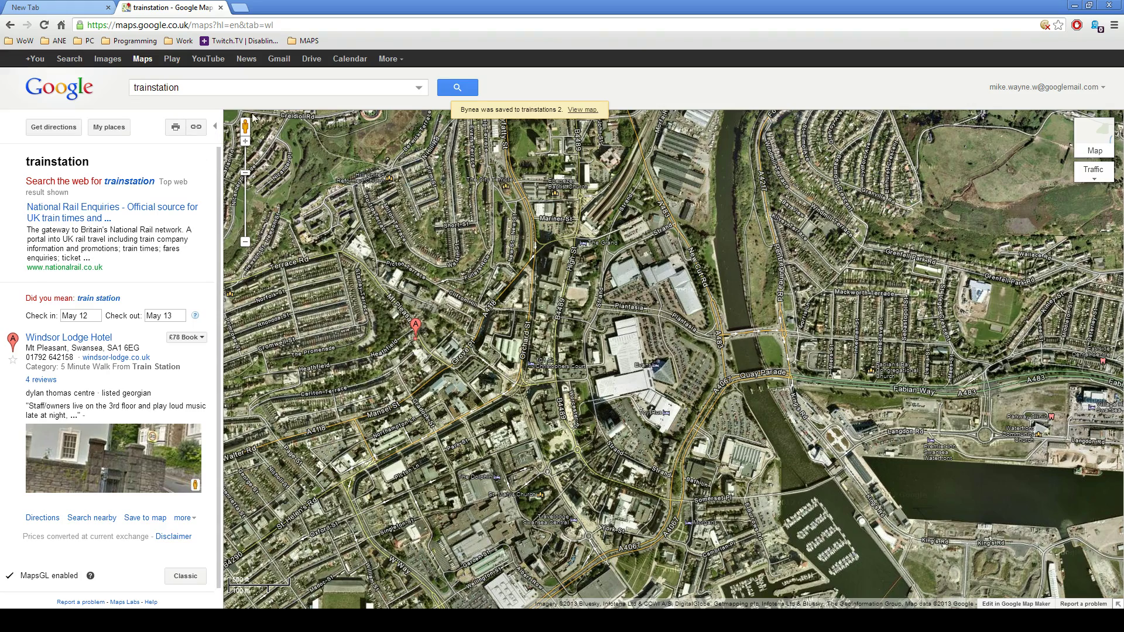
- Pan past Kilvey Hill and Bon-y-Maen until Llansamlet station and the M4 are visible
drag(613, 368, 524, 378)
drag(690, 403, 426, 469)
drag(609, 334, 481, 382)
drag(555, 237, 558, 469)
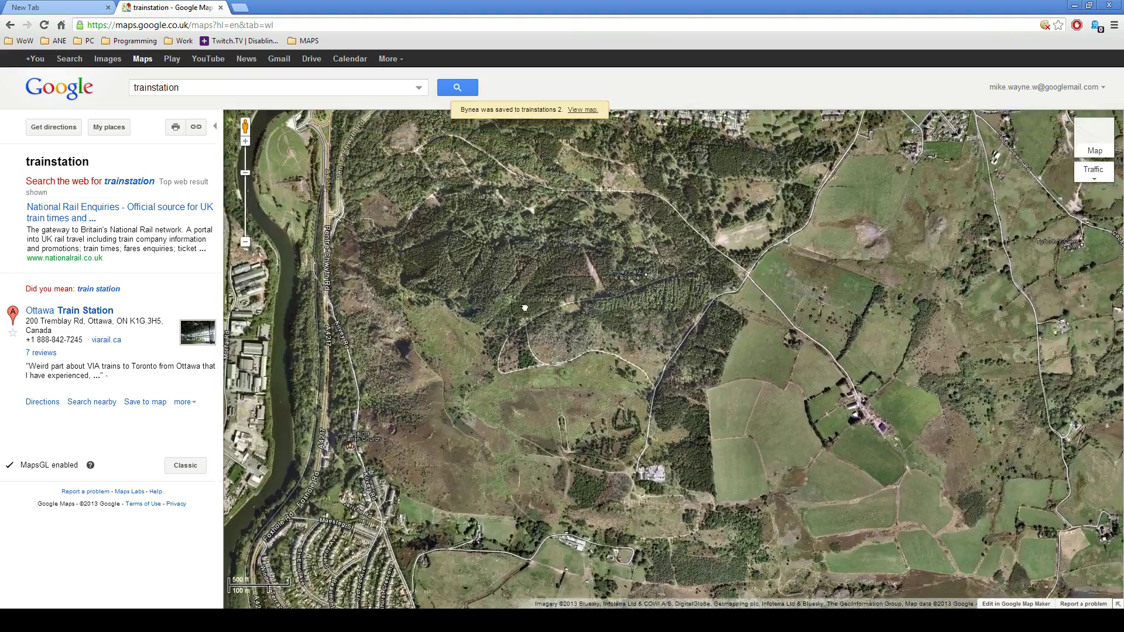
drag(456, 140, 476, 320)
drag(618, 237, 561, 388)
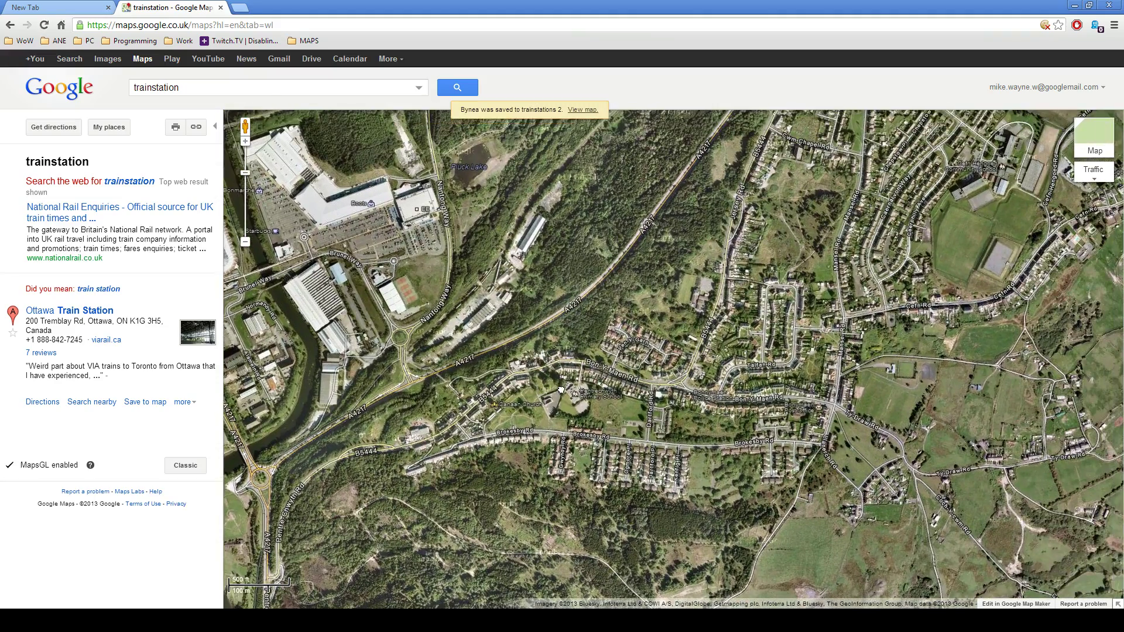
drag(622, 416, 567, 398)
scroll(617, 357, down, 2)
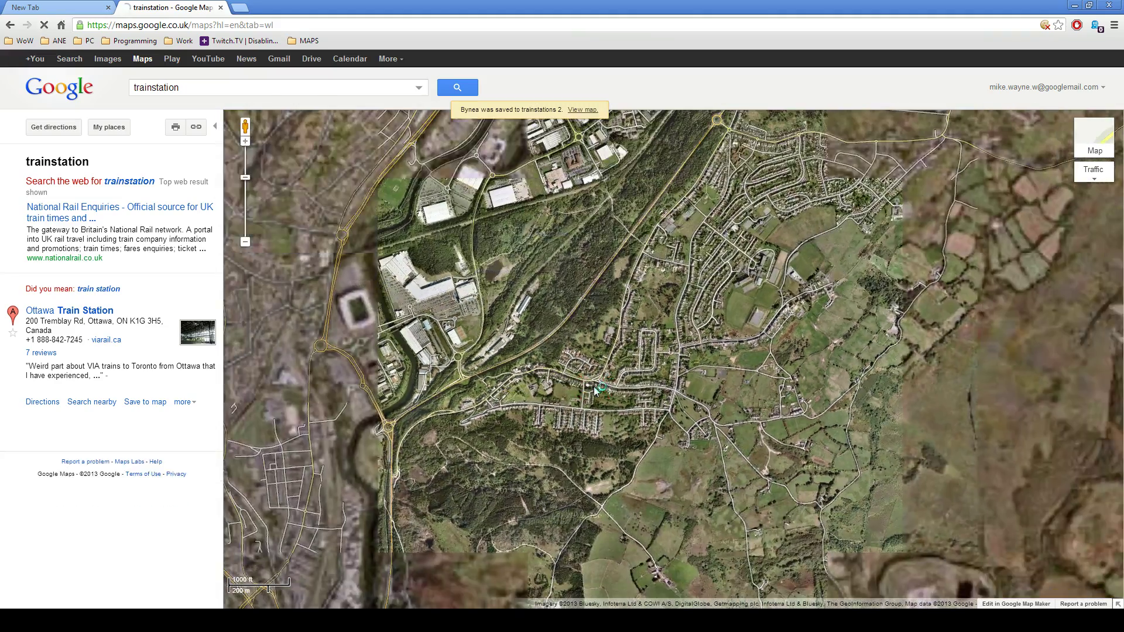
drag(615, 373, 600, 519)
drag(686, 328, 507, 411)
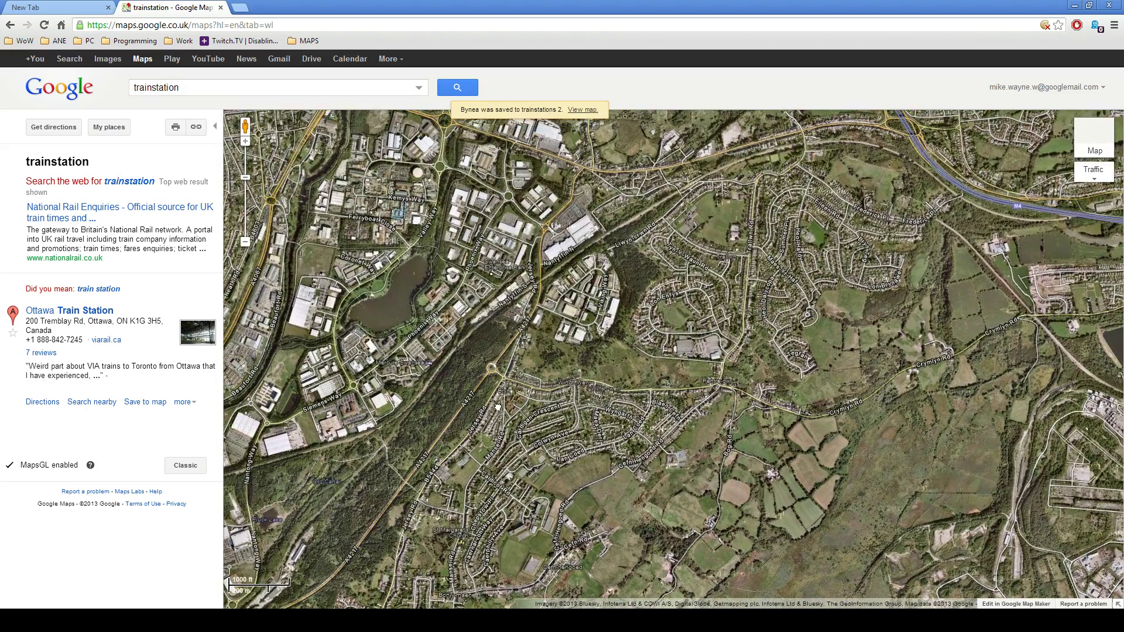
drag(612, 410, 475, 514)
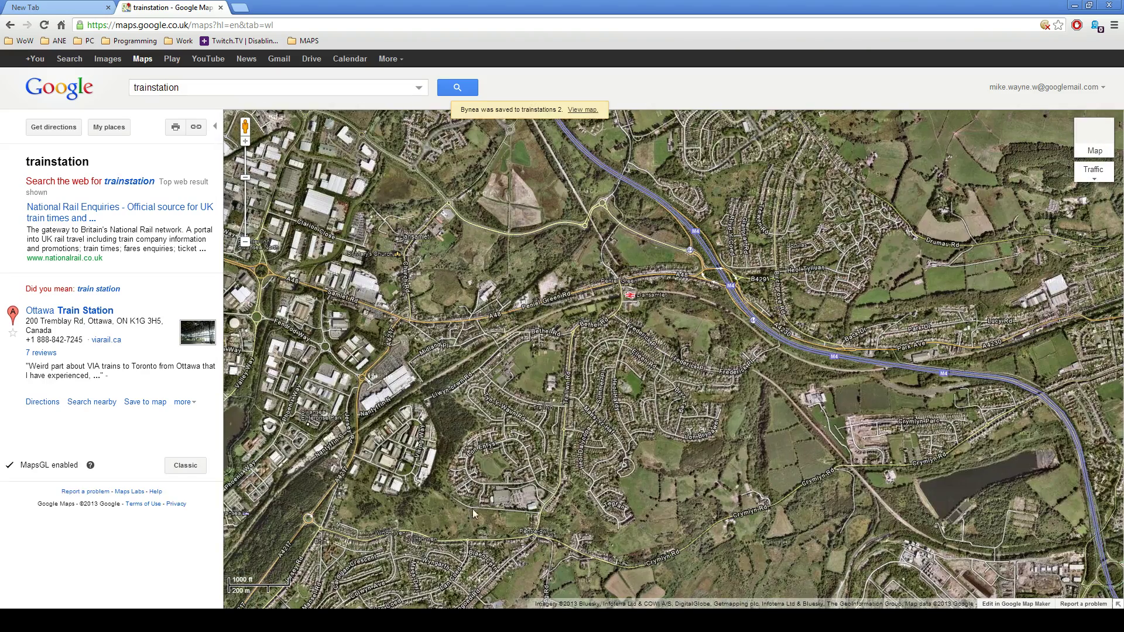
- Save Llansamlet station to trainstations 2 and pan east toward Llandarcy and Baglan
click(632, 298)
click(683, 239)
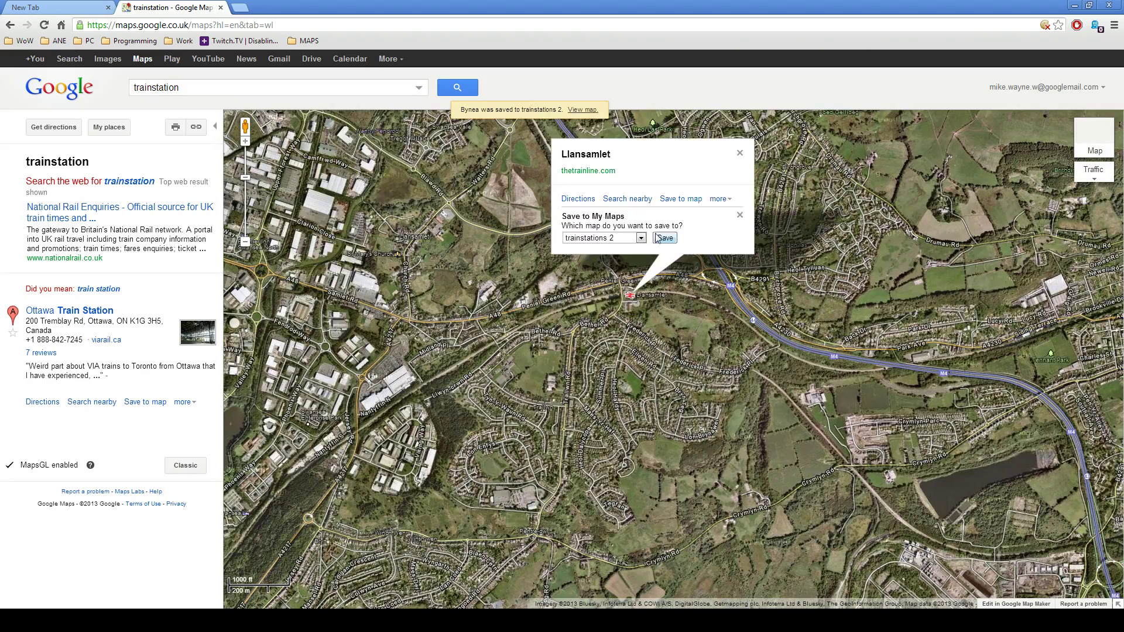
click(656, 235)
drag(763, 455, 490, 233)
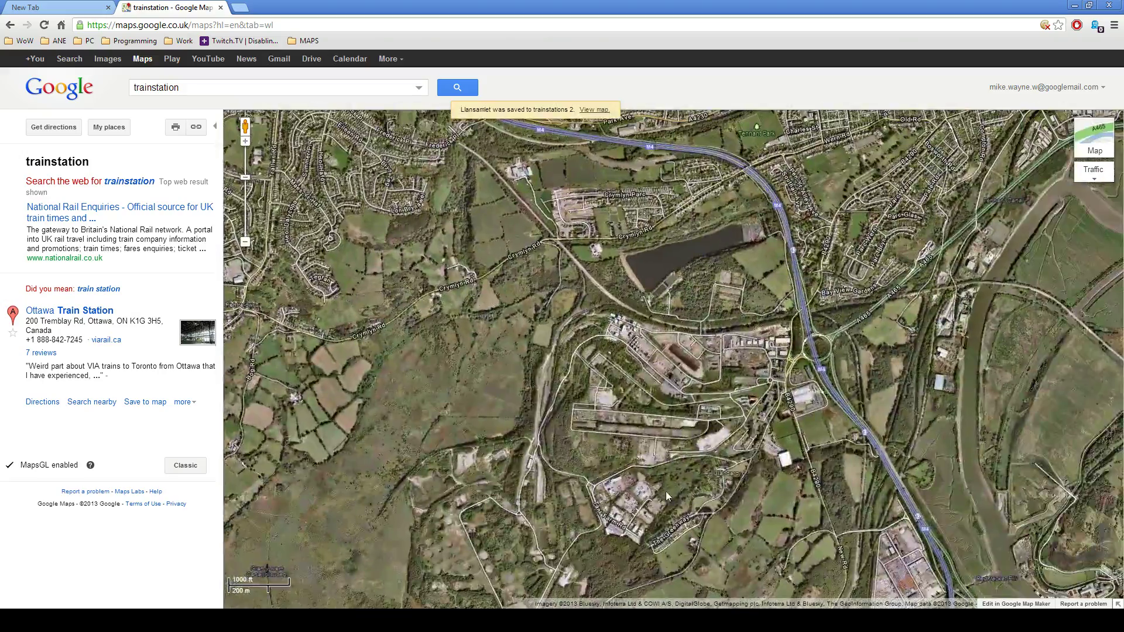
drag(666, 491, 358, 162)
drag(630, 448, 456, 230)
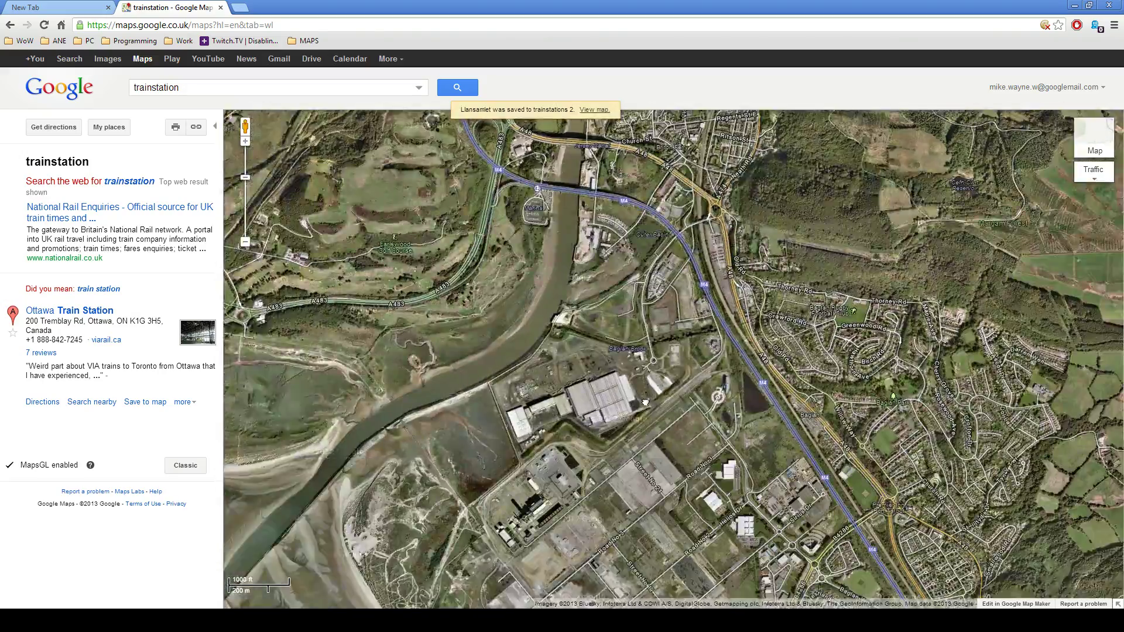
drag(692, 547, 601, 381)
- Pan on to Port Talbot and zoom in on Port Talbot Parkway station
drag(726, 504, 603, 328)
drag(773, 469, 527, 282)
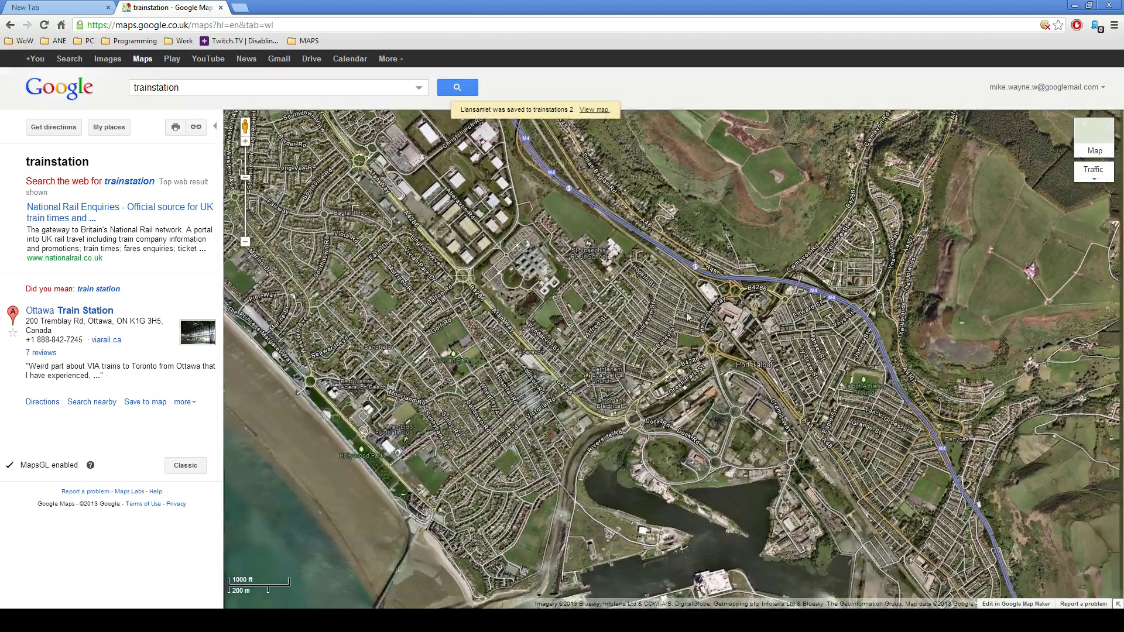
drag(744, 369, 637, 302)
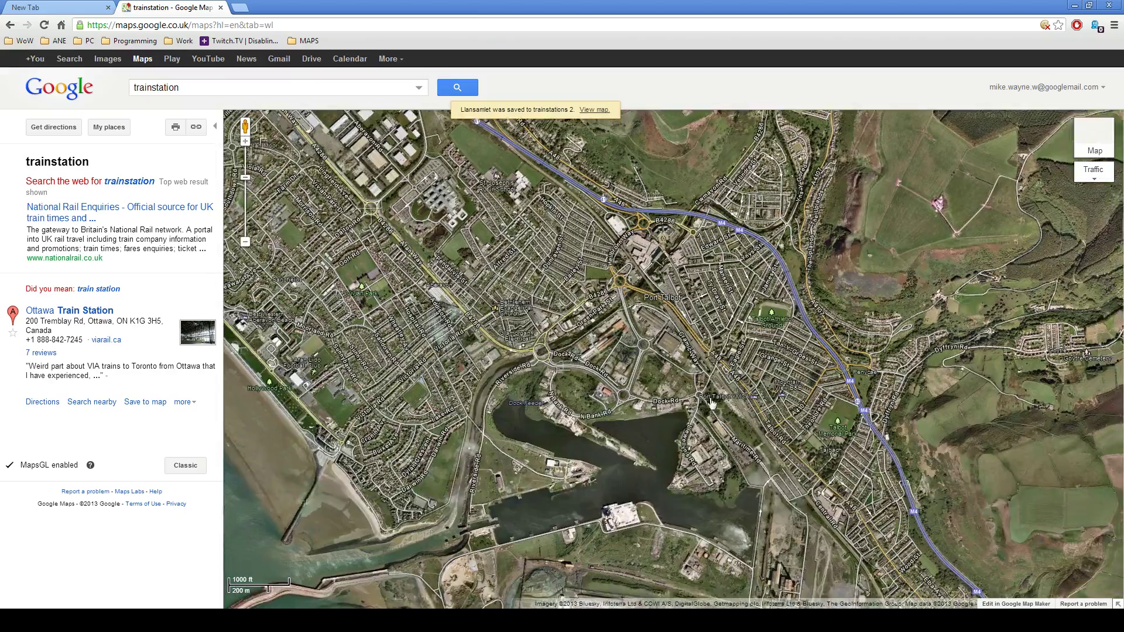
drag(710, 402, 509, 201)
drag(755, 472, 773, 521)
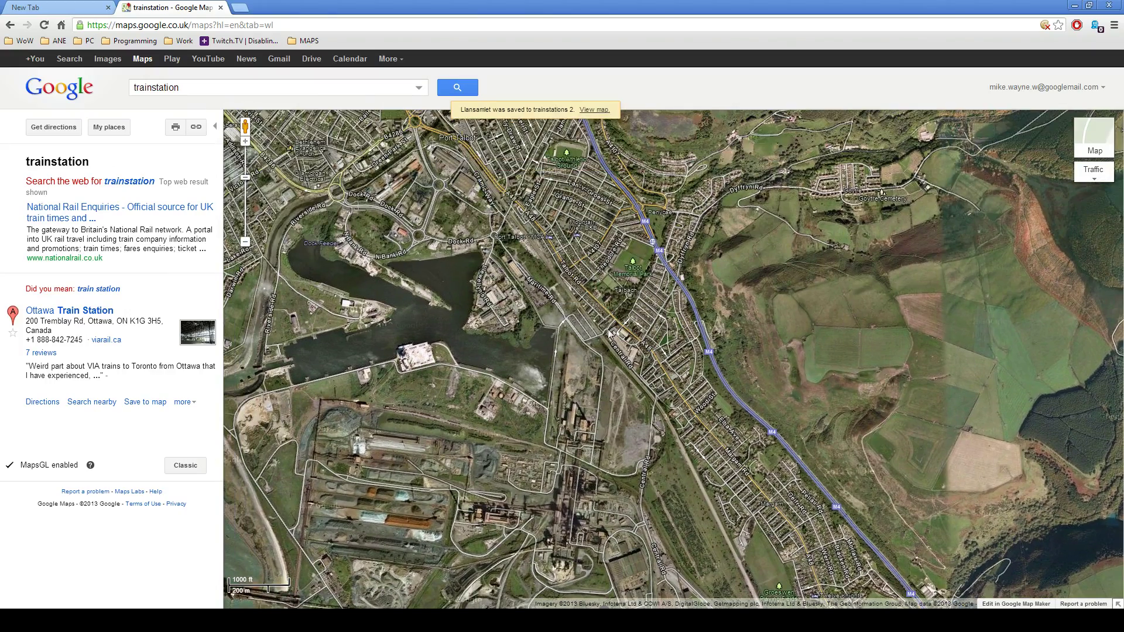
drag(552, 249, 572, 295)
scroll(572, 295, up, 1)
drag(445, 221, 580, 423)
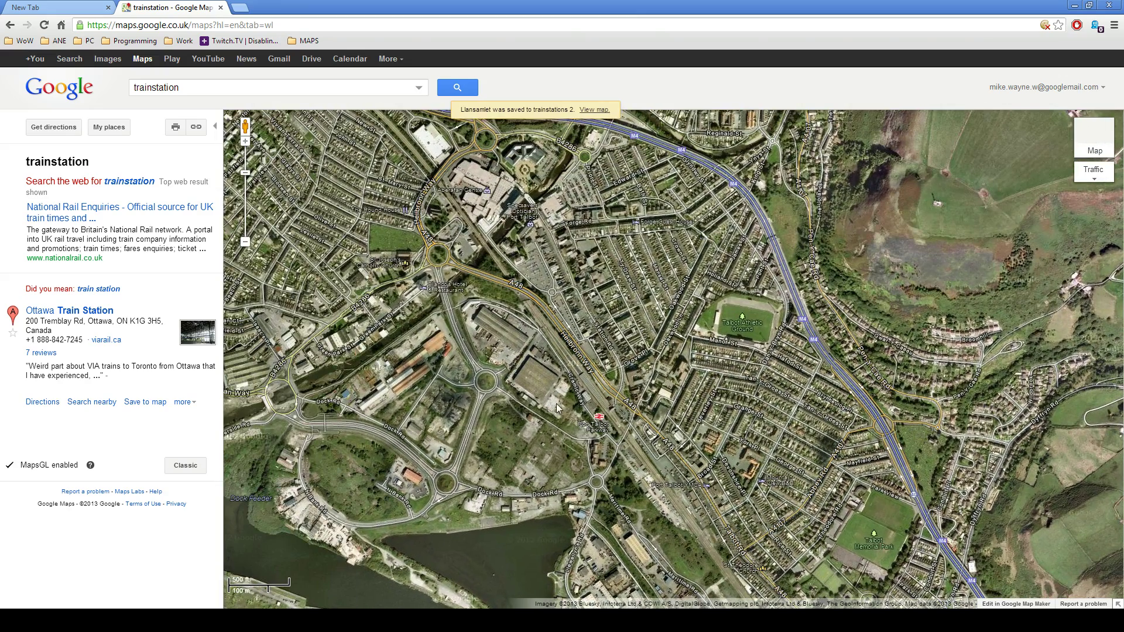
- Save Port Talbot Parkway to trainstations 2 and show the My places list
click(602, 419)
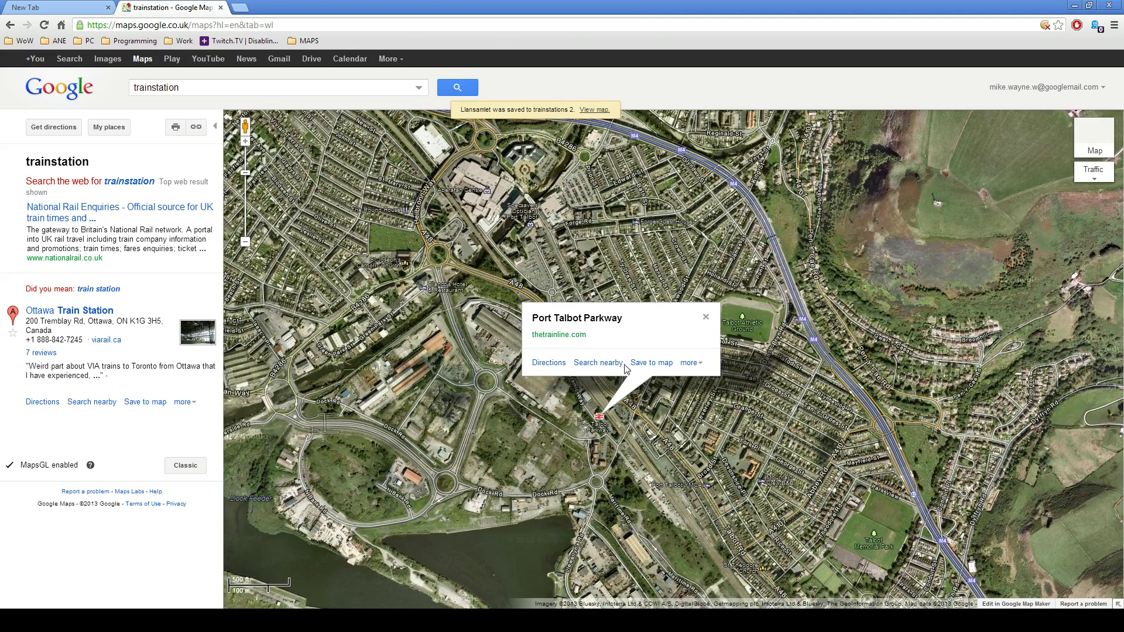
click(663, 363)
click(634, 360)
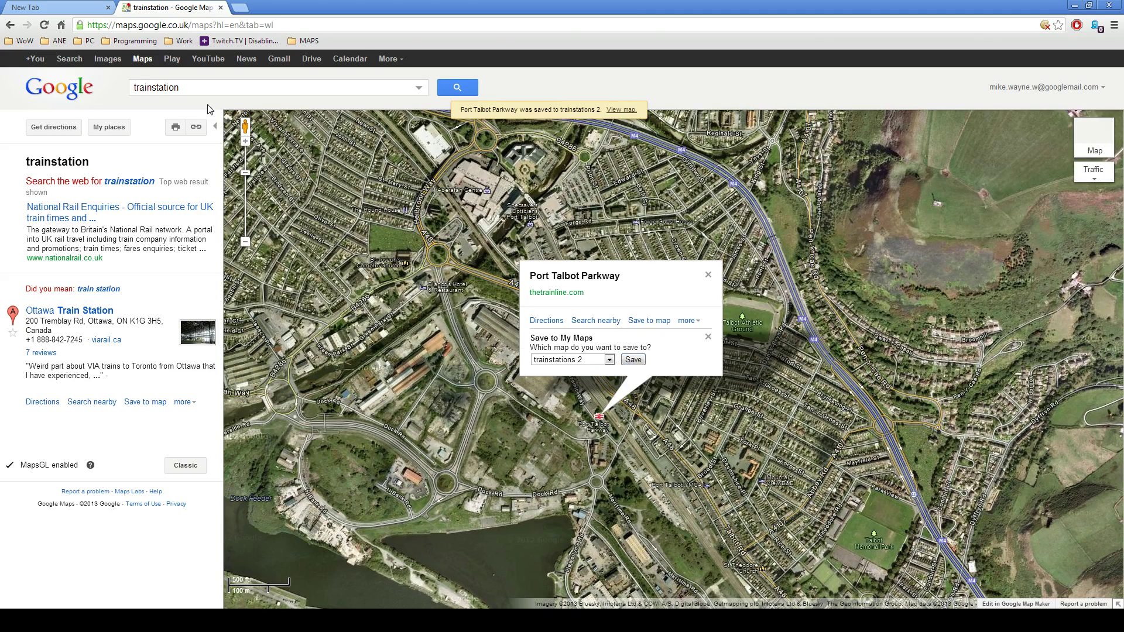
click(111, 134)
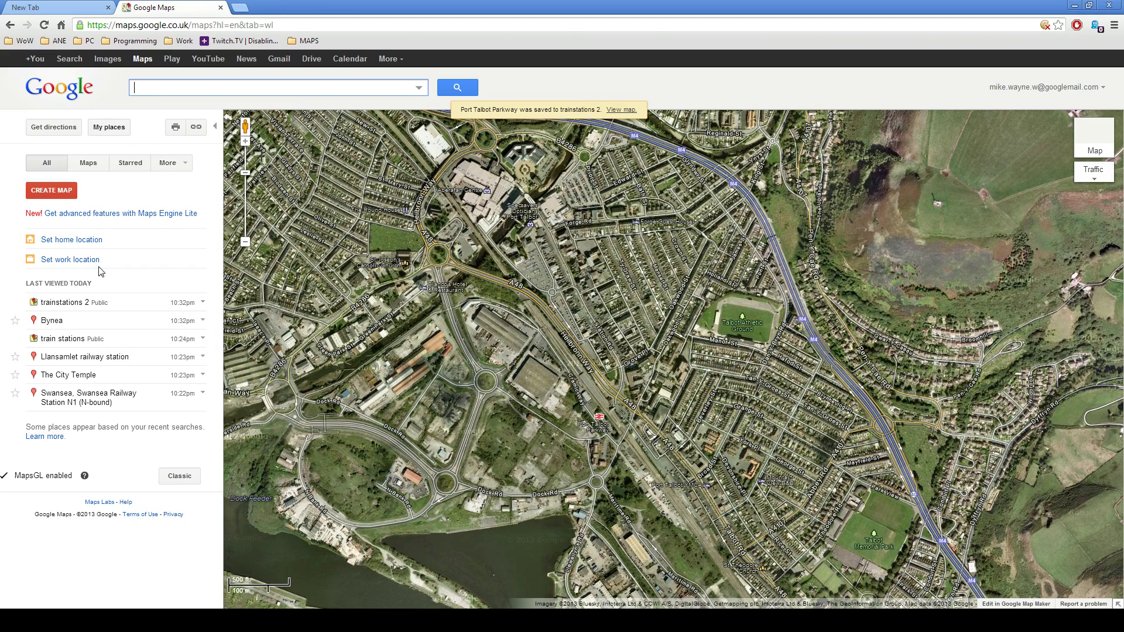
- Open the trainstations 2 map, download it as trainstations2.kml, and open the file in Notepad
click(62, 303)
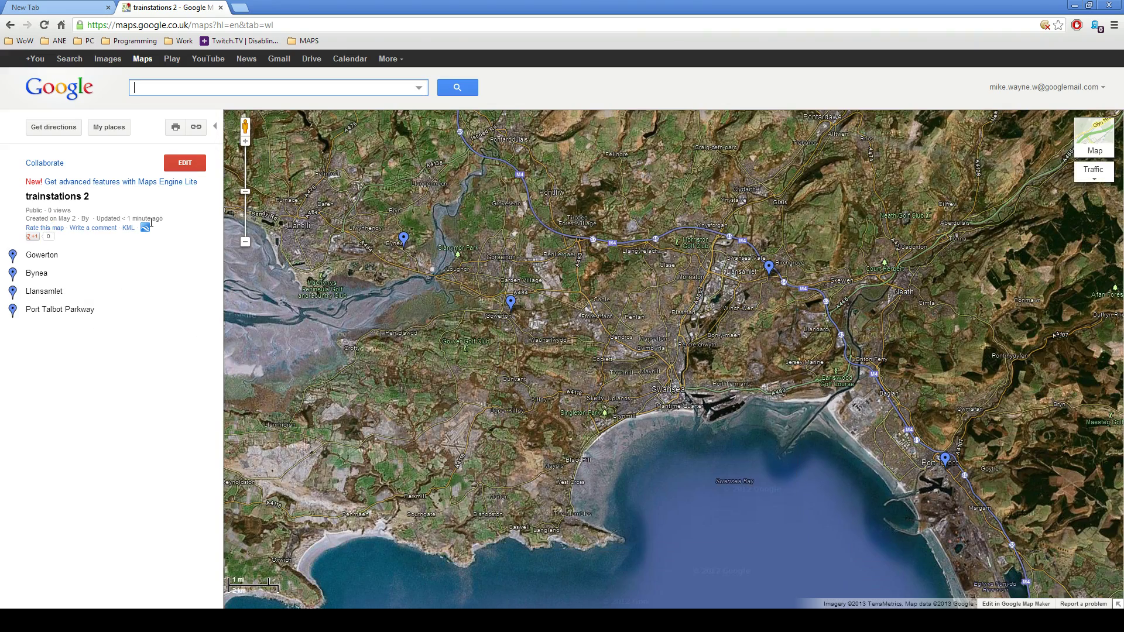
click(132, 229)
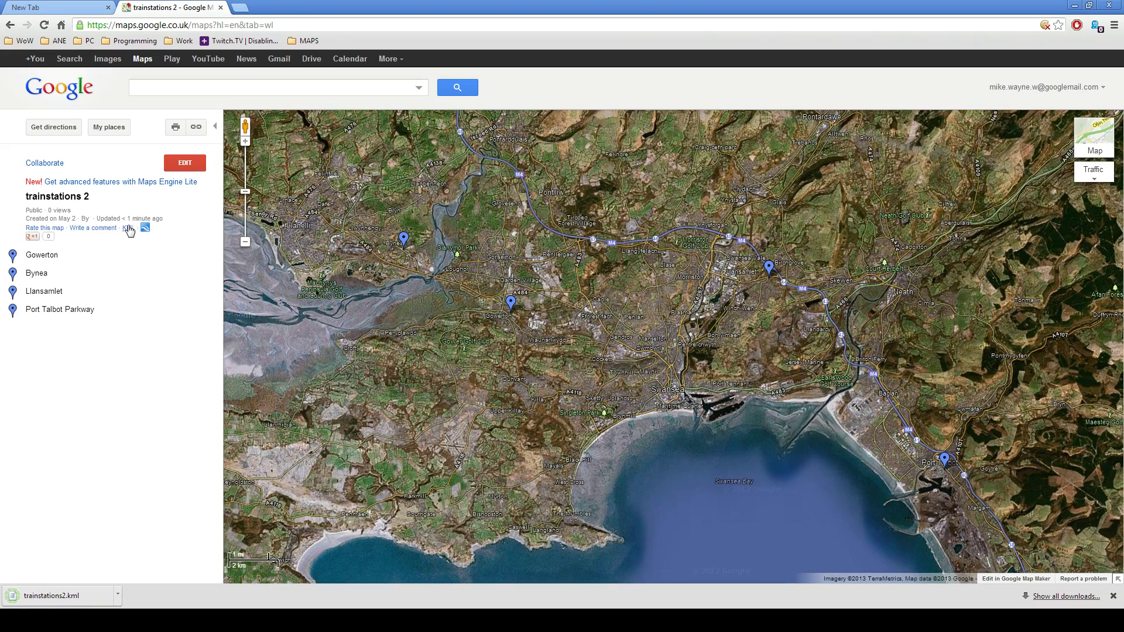
click(51, 596)
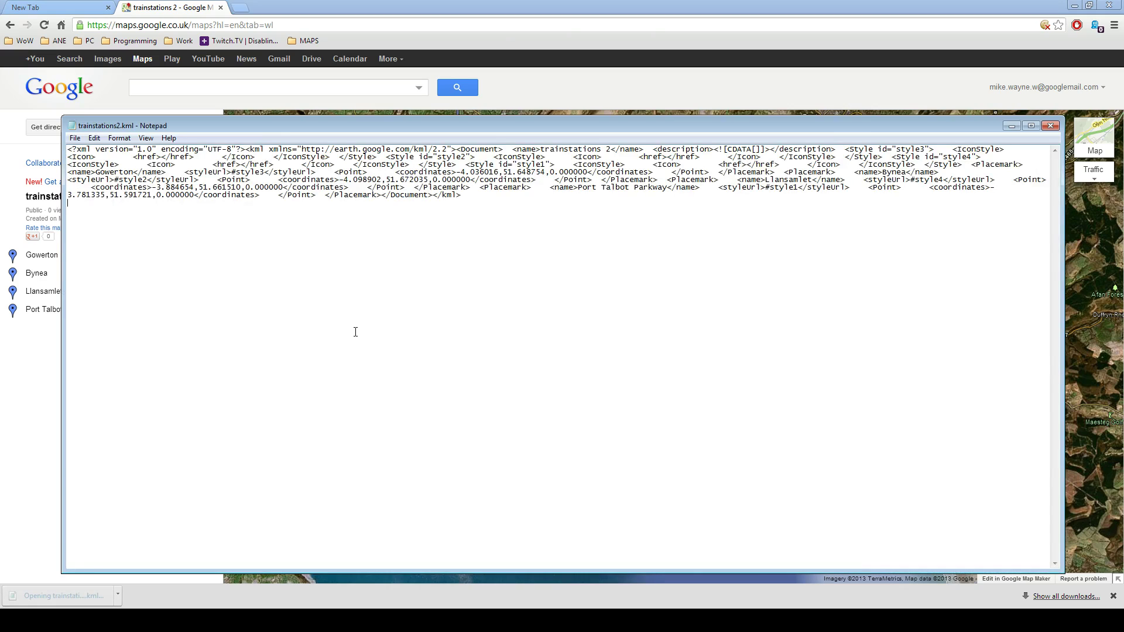
- Insert line breaks after the '?>' declaration and after the 'kml/2.2">' tag in trainstations2.kml
key(ctrl+a)
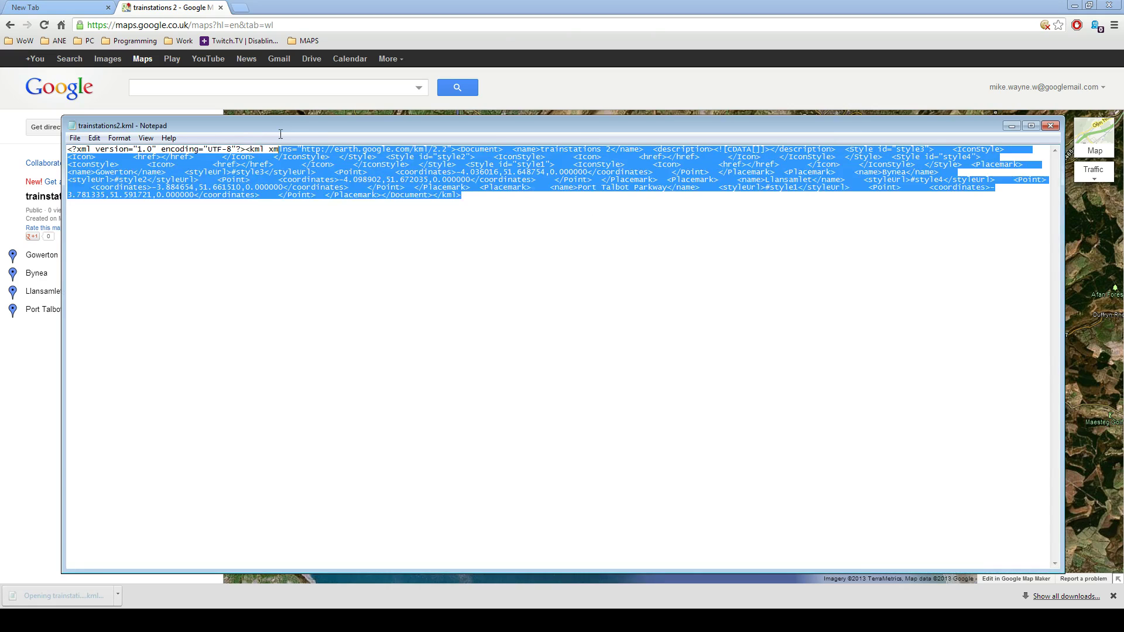
click(597, 256)
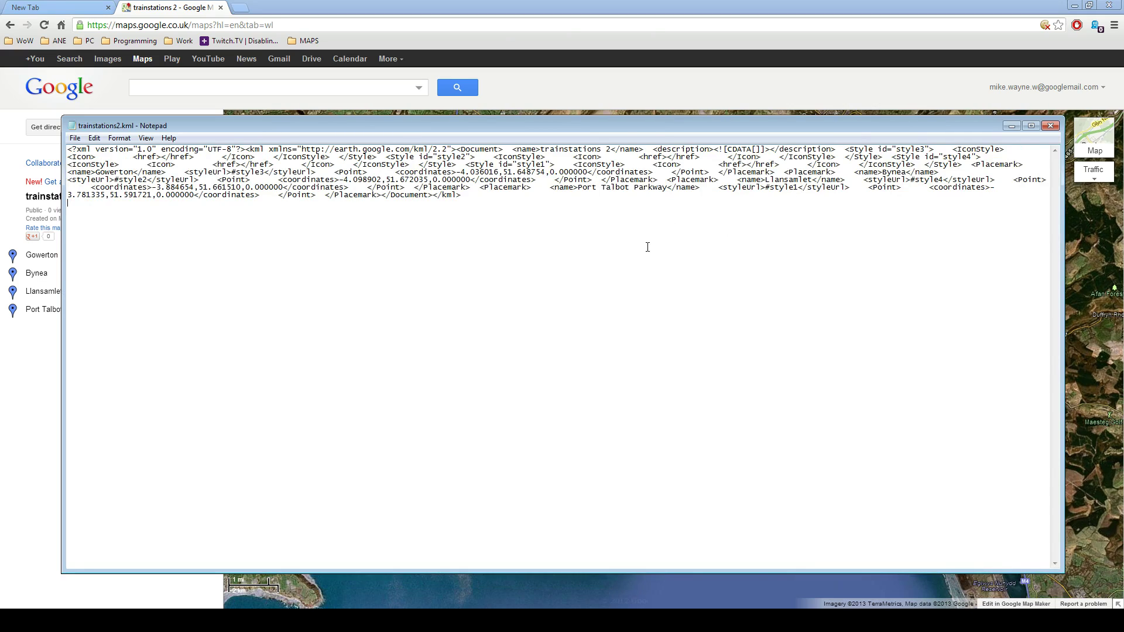
key(ctrl+a)
click(339, 224)
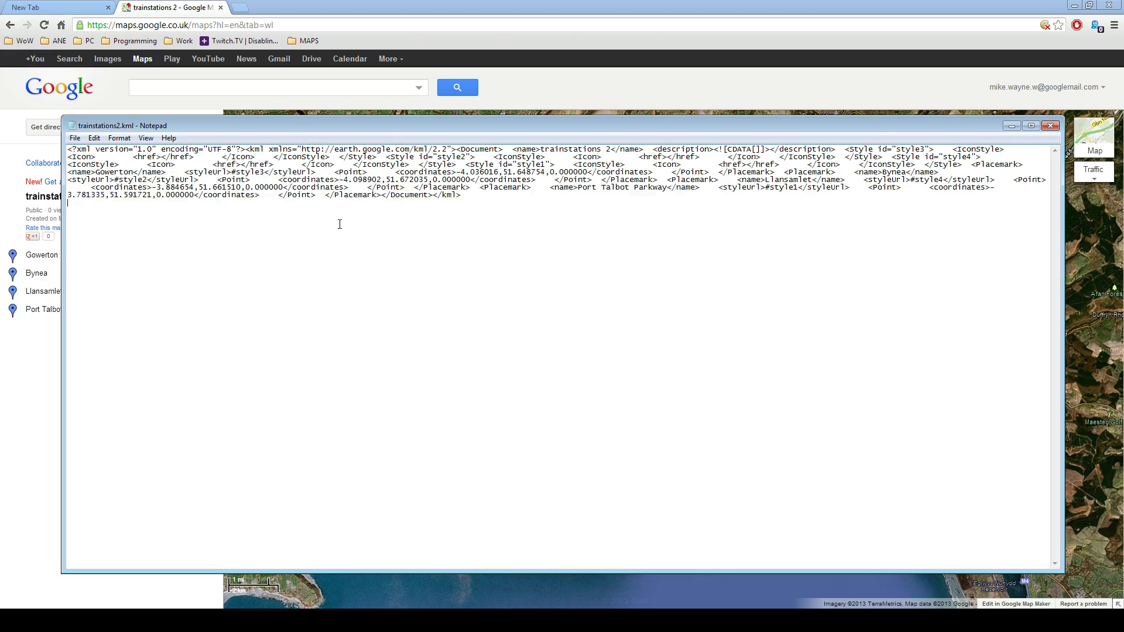
click(246, 149)
key(Return)
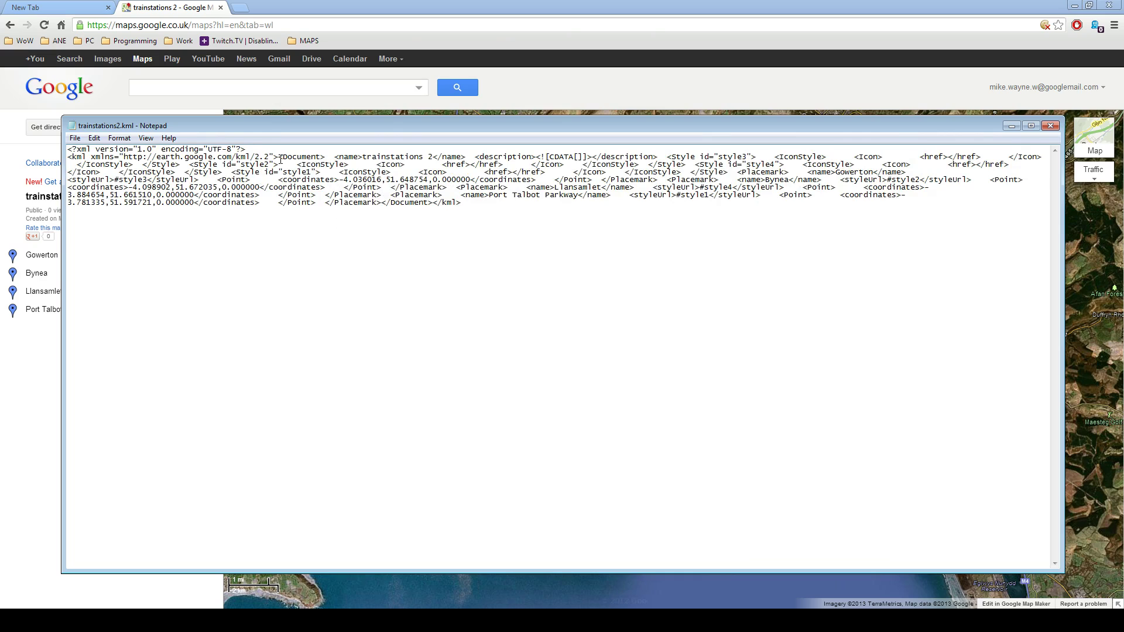
click(280, 157)
key(Return)
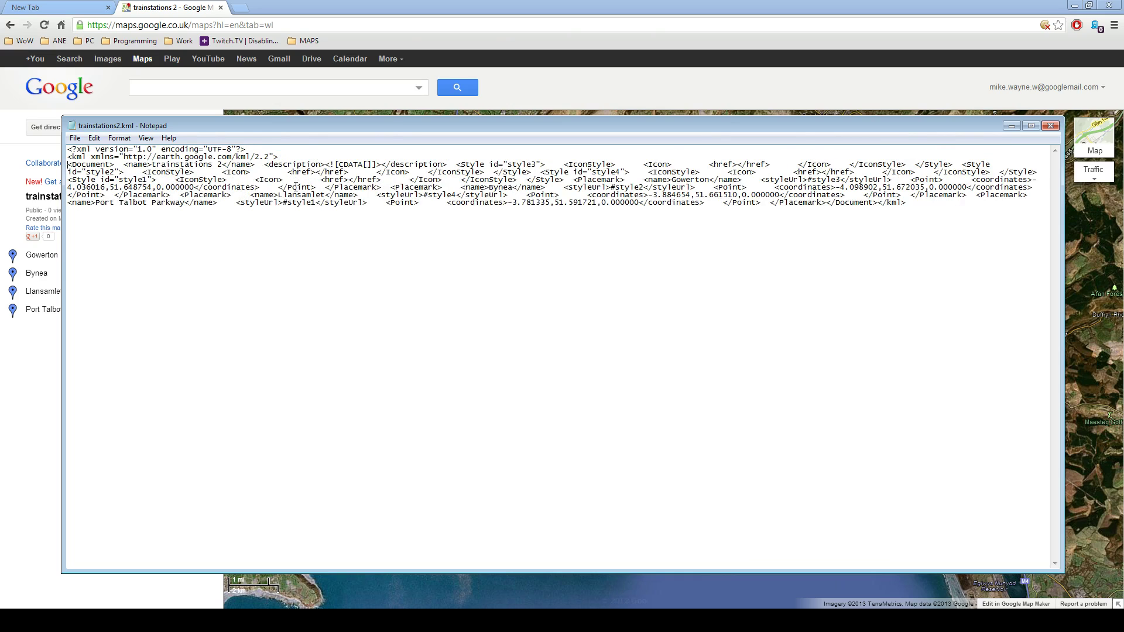